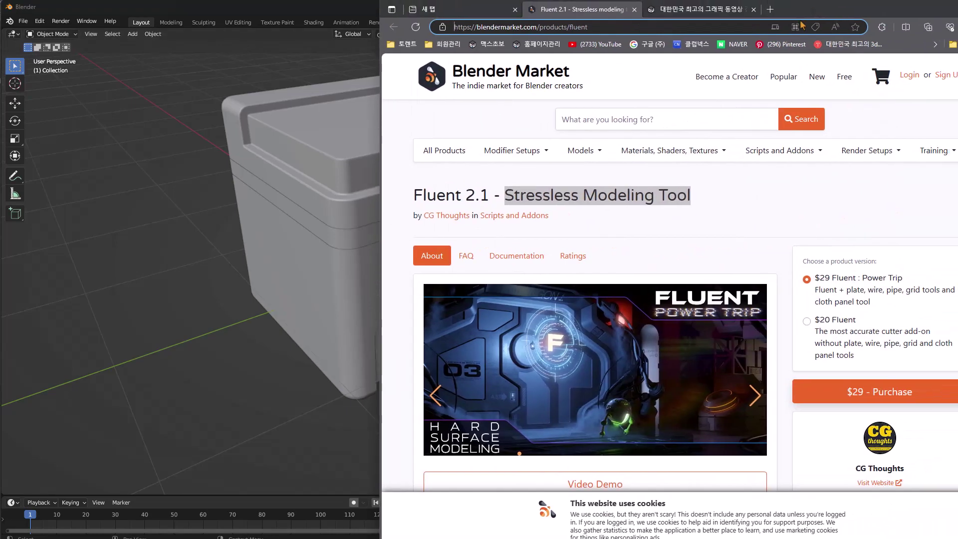
Highlight the 'Stressless Modeling Tool' title on the Fluent 2.1 Blender Market page.
left_click_drag(504, 195, 688, 193)
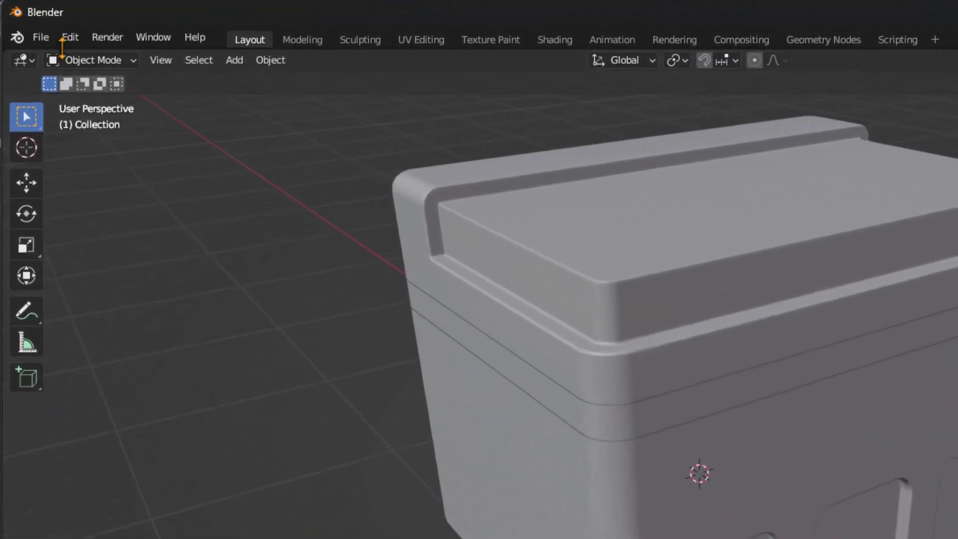
Install and enable the Fluent: Power Trip add-on from b35_fluent_2_2_0_power_trip.zip on the G: drive.
left_click(39, 21)
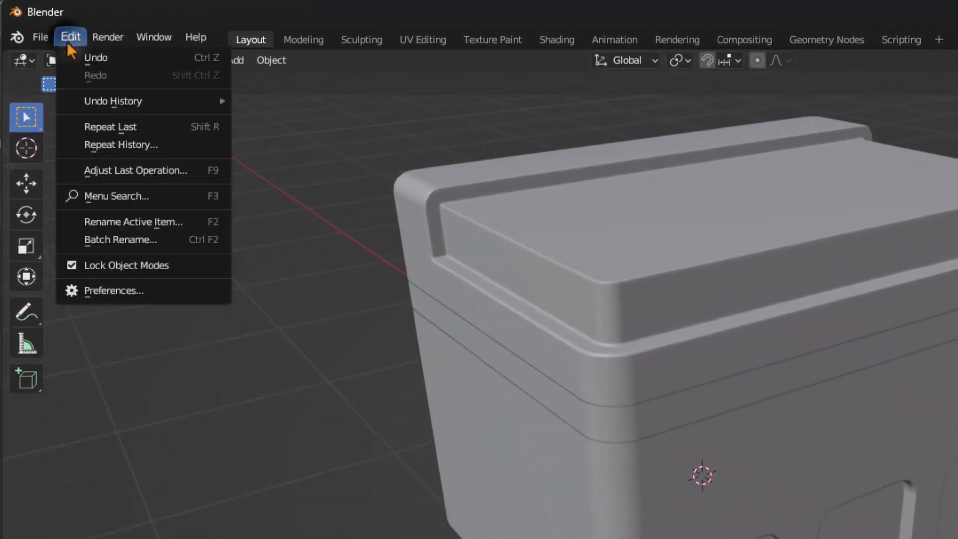
left_click(100, 289)
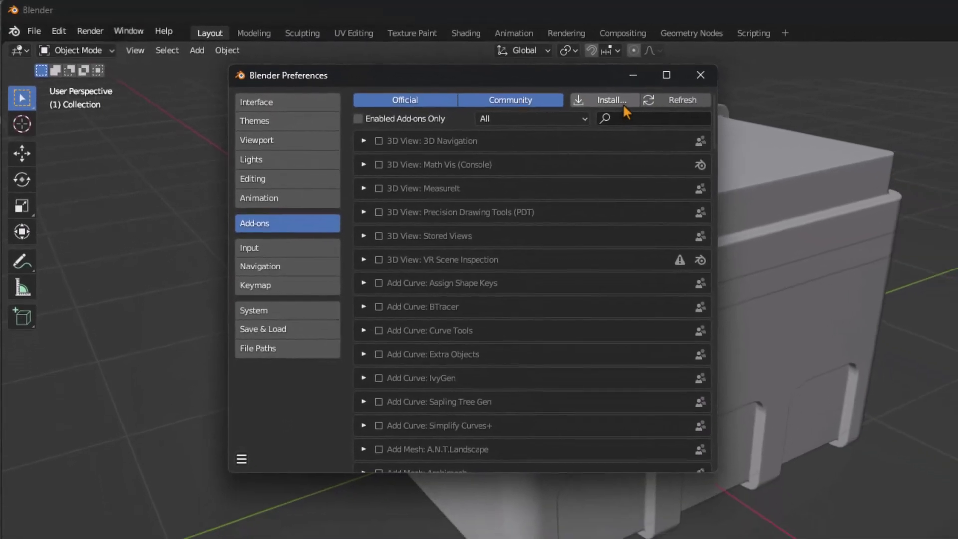
left_click(688, 113)
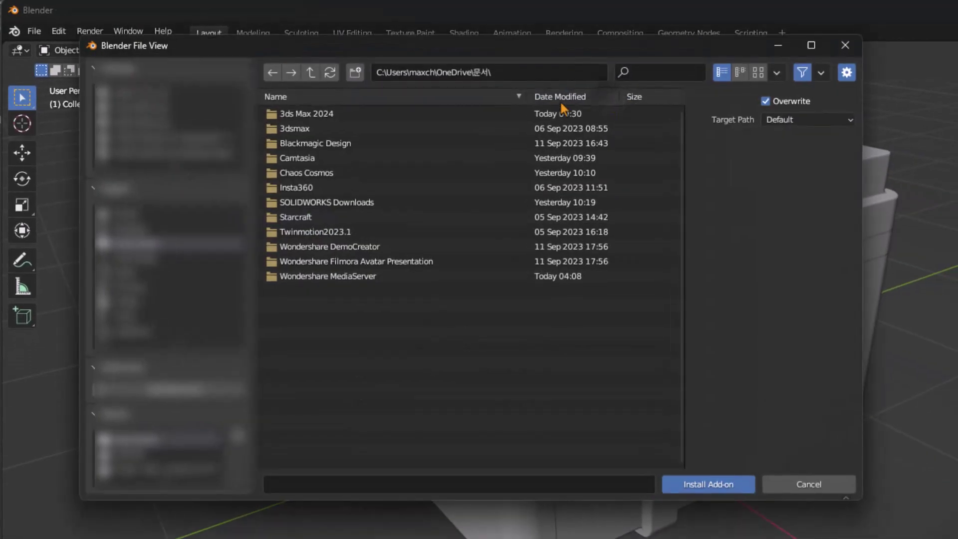
left_click(150, 154)
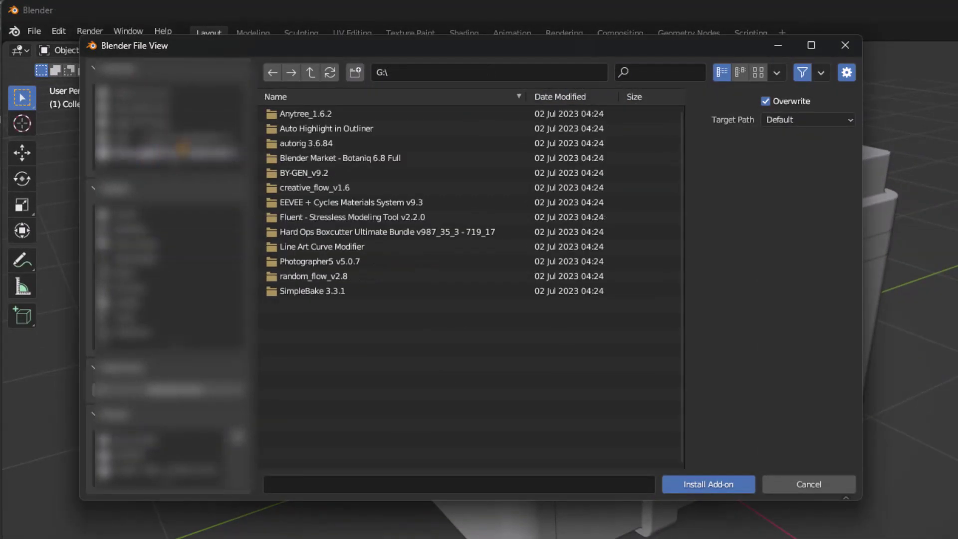
left_click(309, 216)
left_click(319, 114)
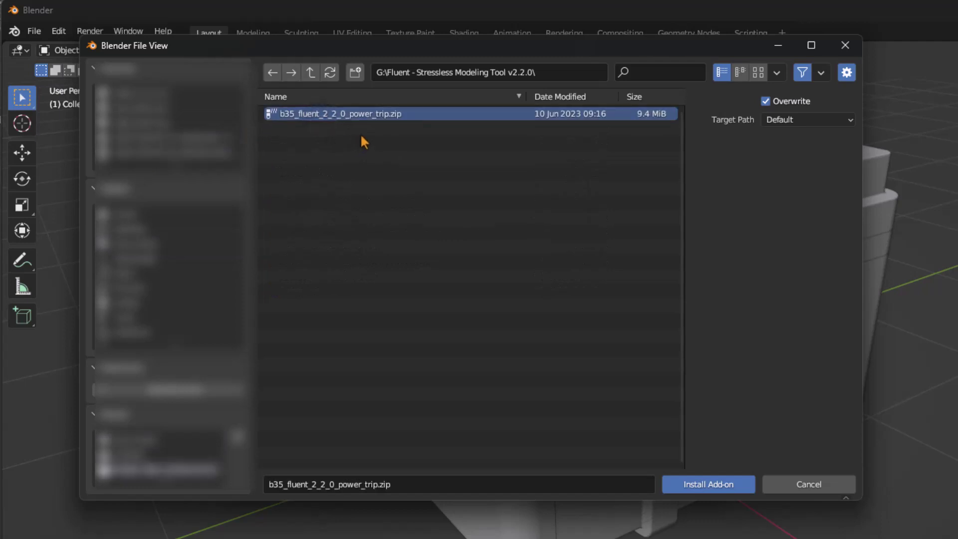
left_click(703, 486)
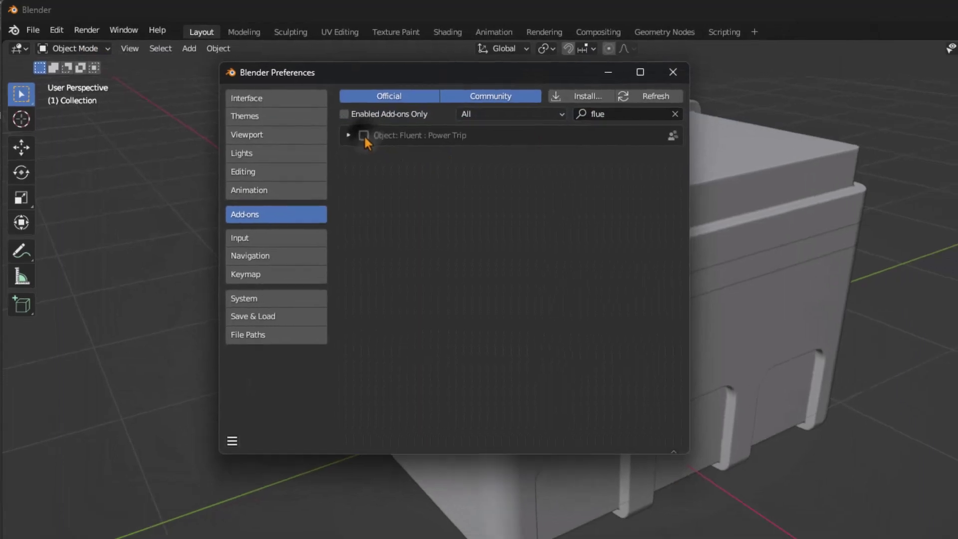
left_click(363, 135)
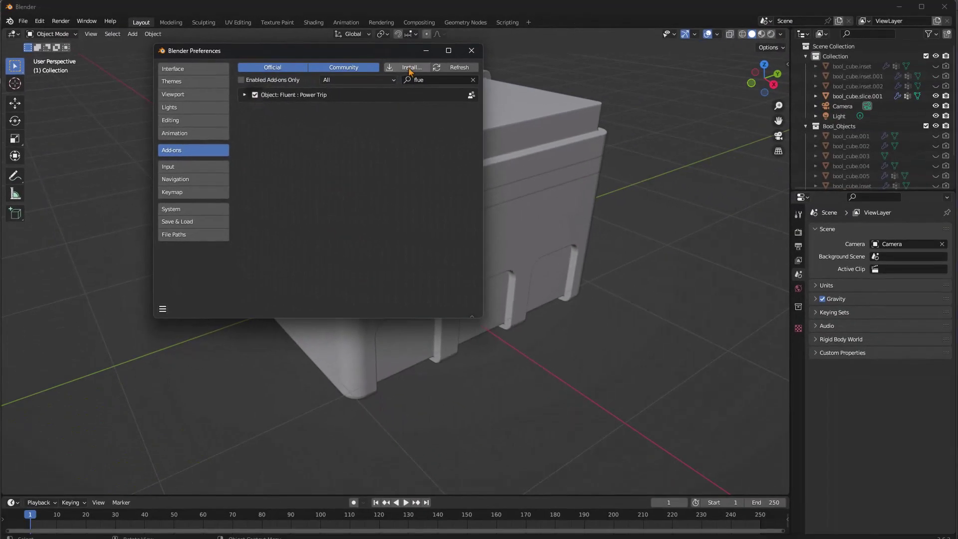
left_click(471, 51)
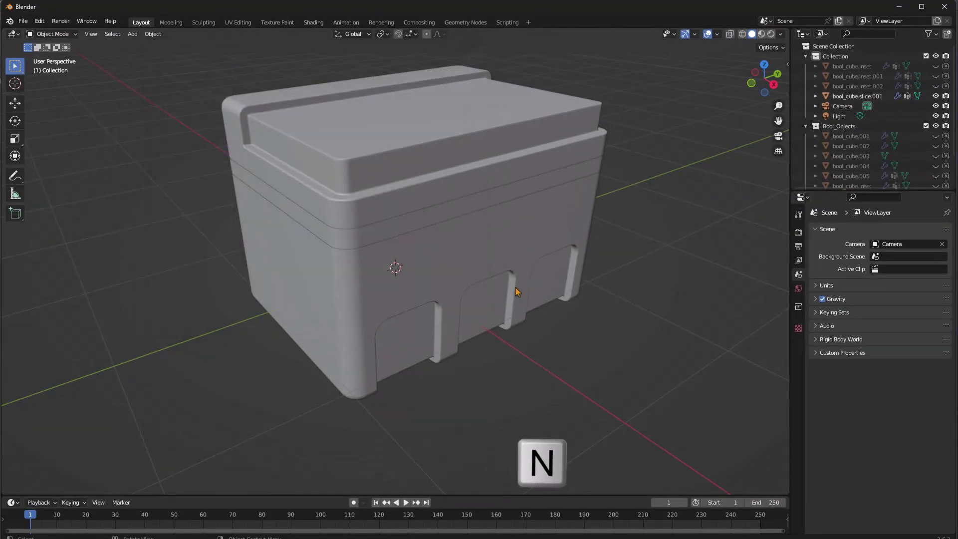
key("n")
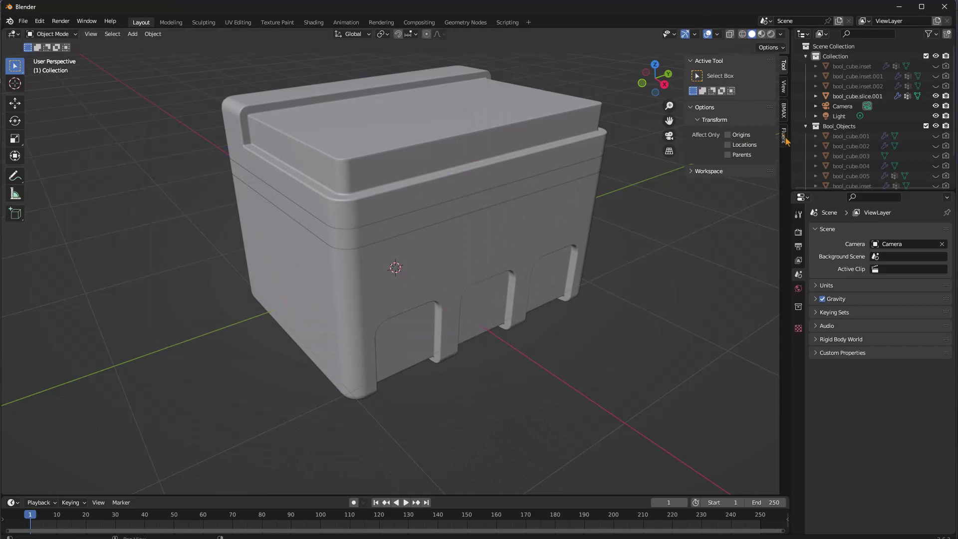
left_click(783, 134)
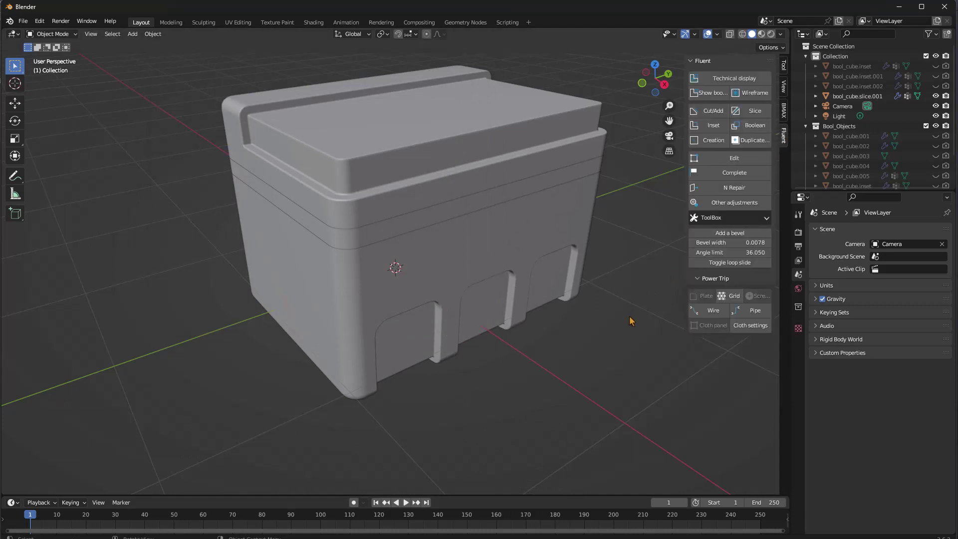
key("n")
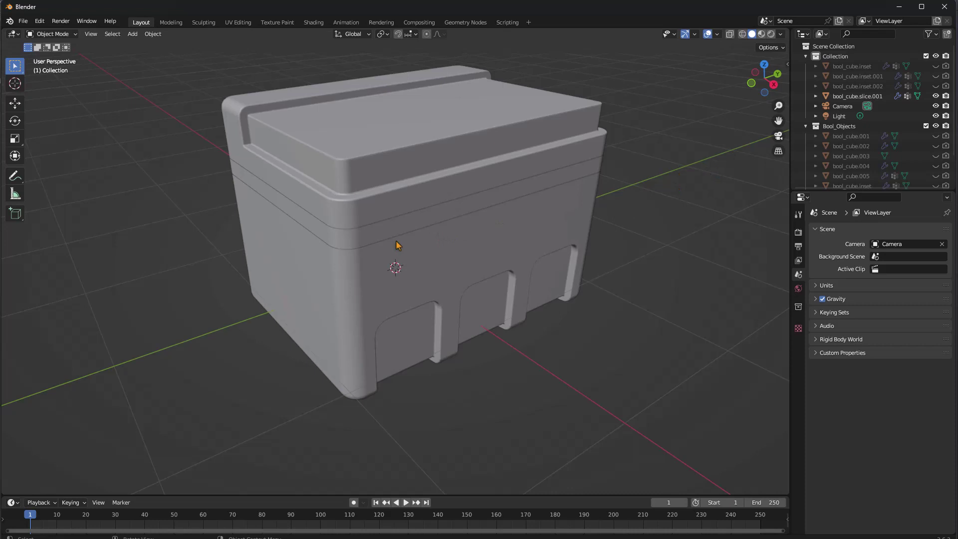
Delete the box and its boolean cutters, keeping only the camera and light.
key("f")
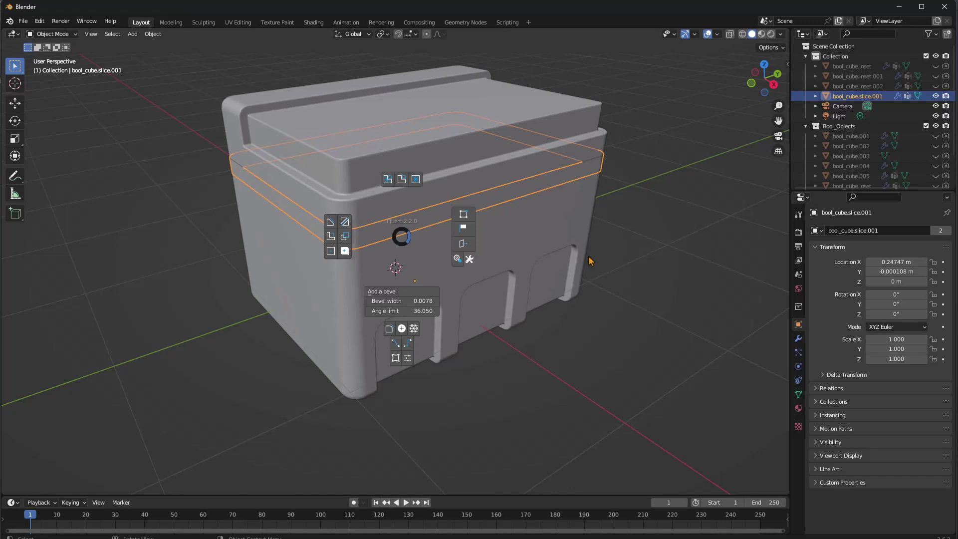
key("Delete")
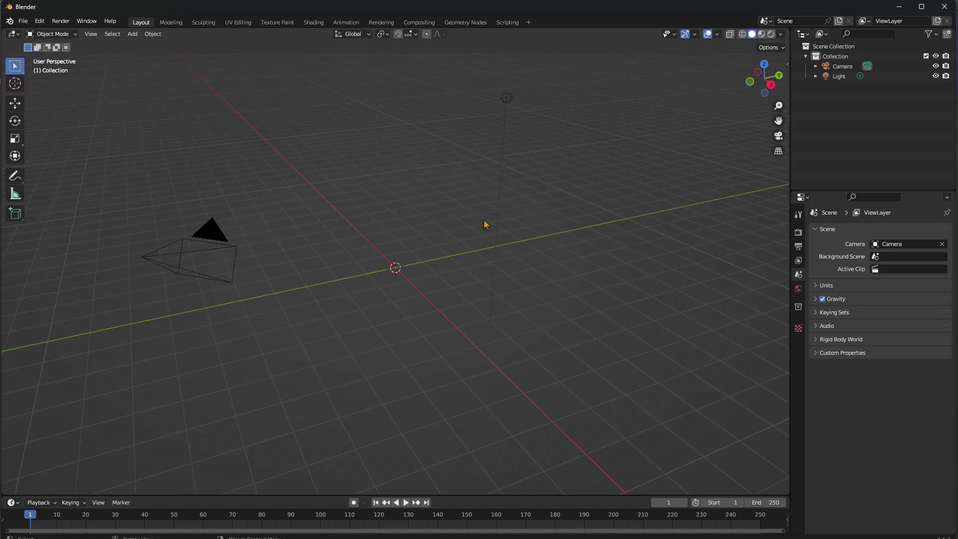
key("f")
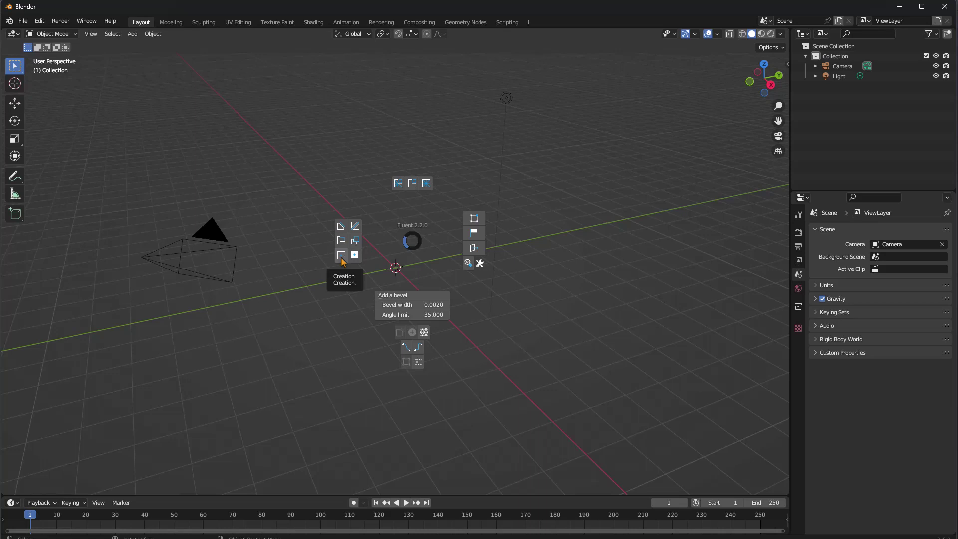
left_click(341, 255)
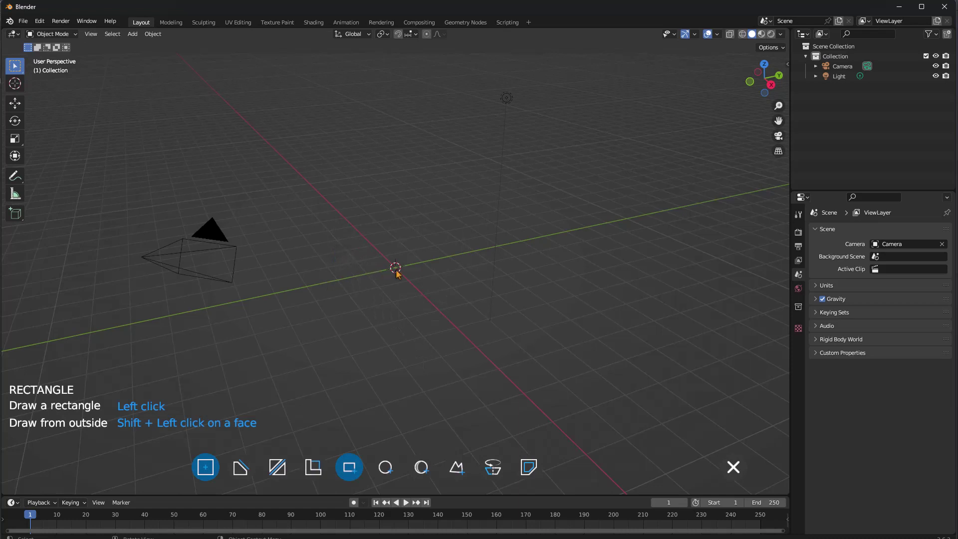
left_click(375, 267)
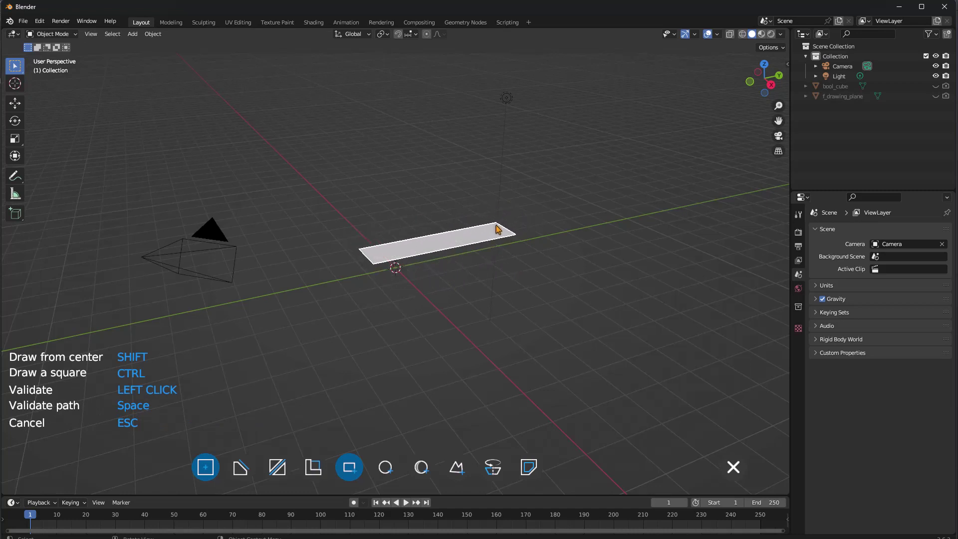
left_click(517, 274)
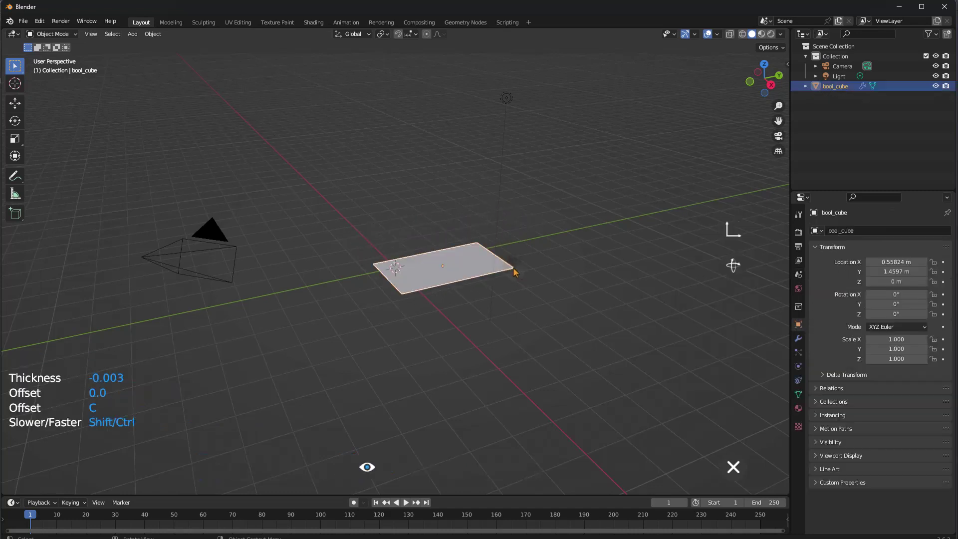
left_click(384, 93)
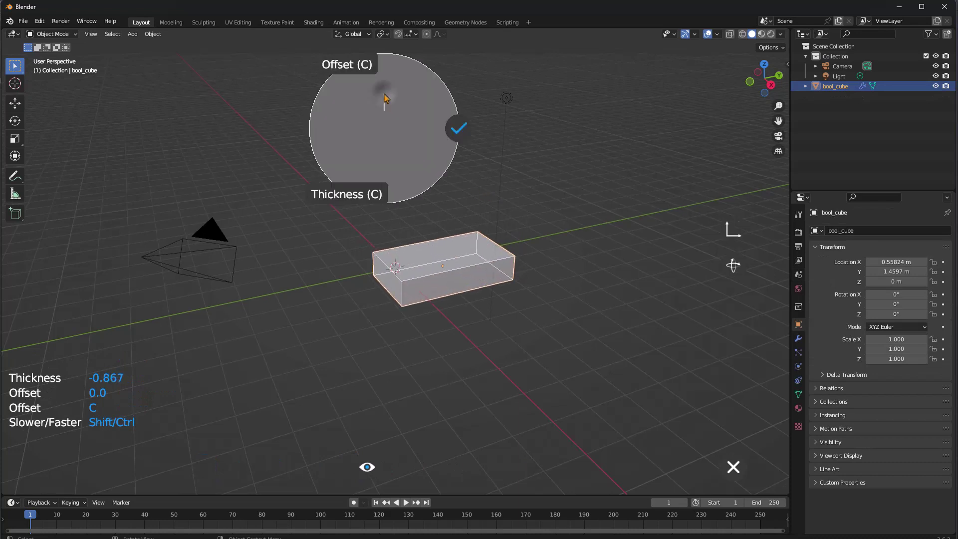
key("Escape")
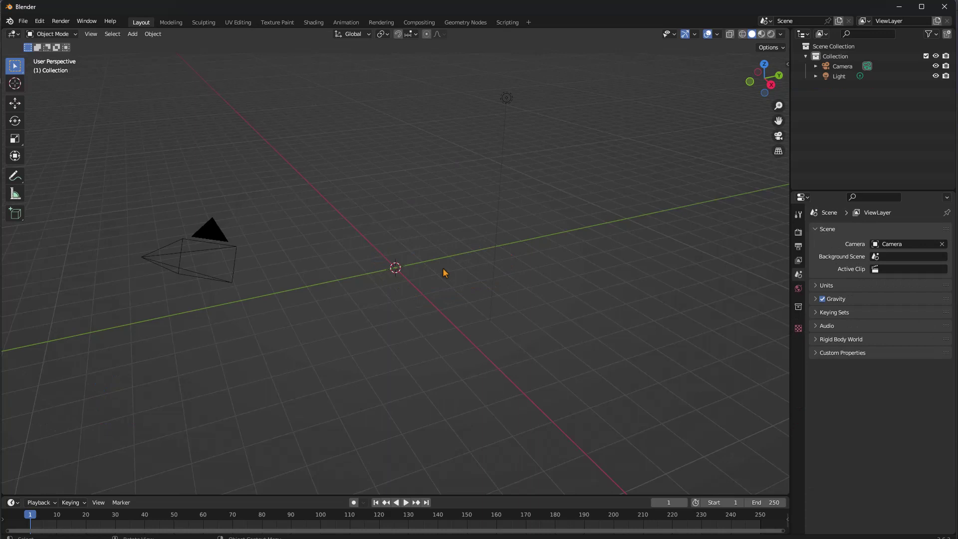
Draw a rectangle on a Fluent grid at the origin and extrude it into bool_cube.
key("f")
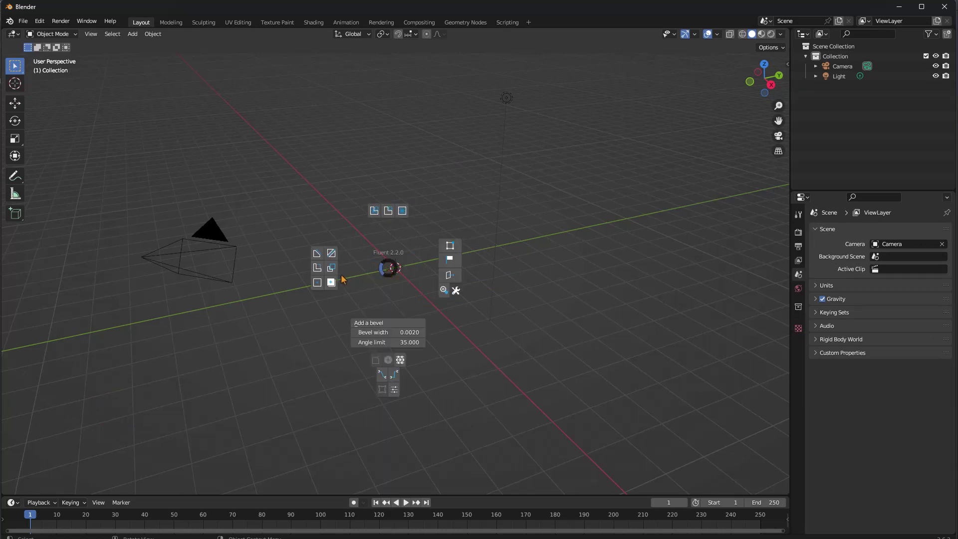
left_click(319, 284)
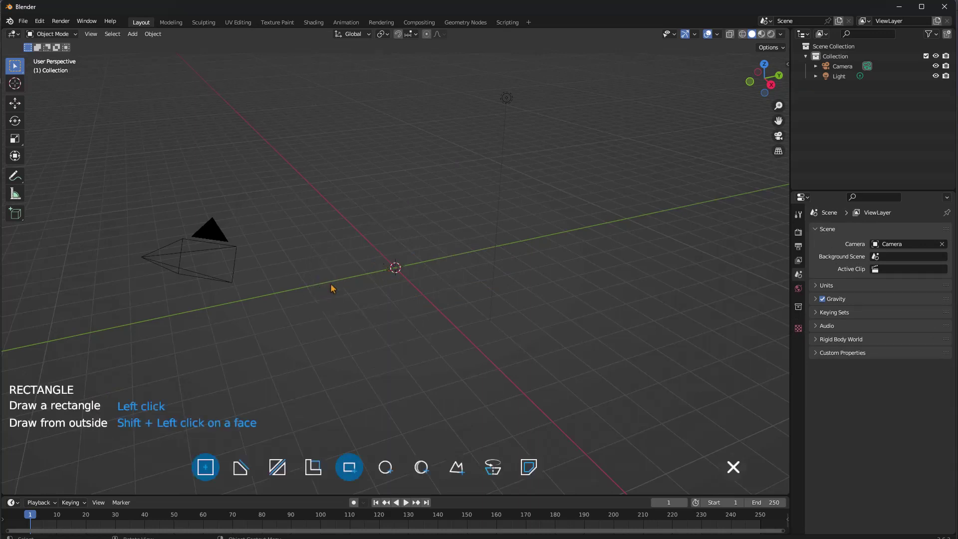
left_click(396, 270)
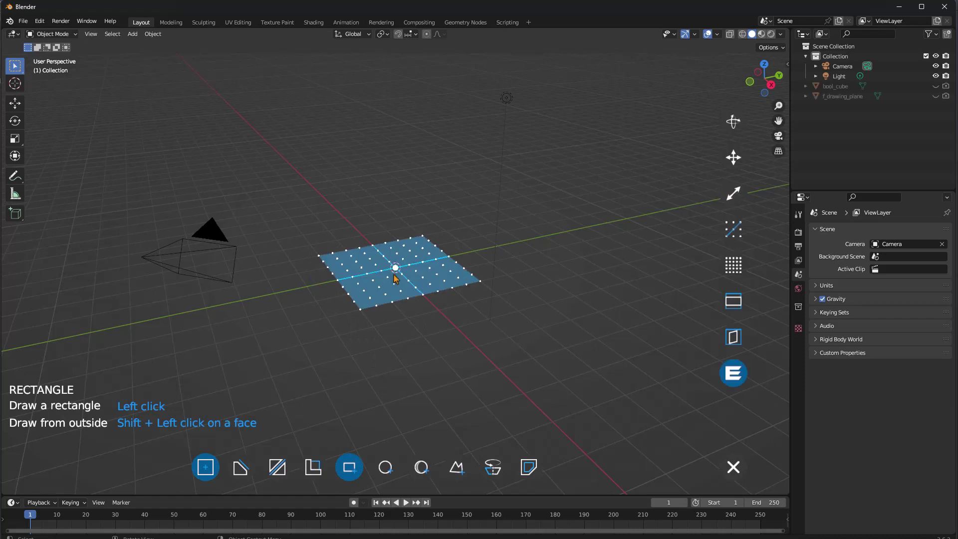
scroll(393, 274, "up", 3)
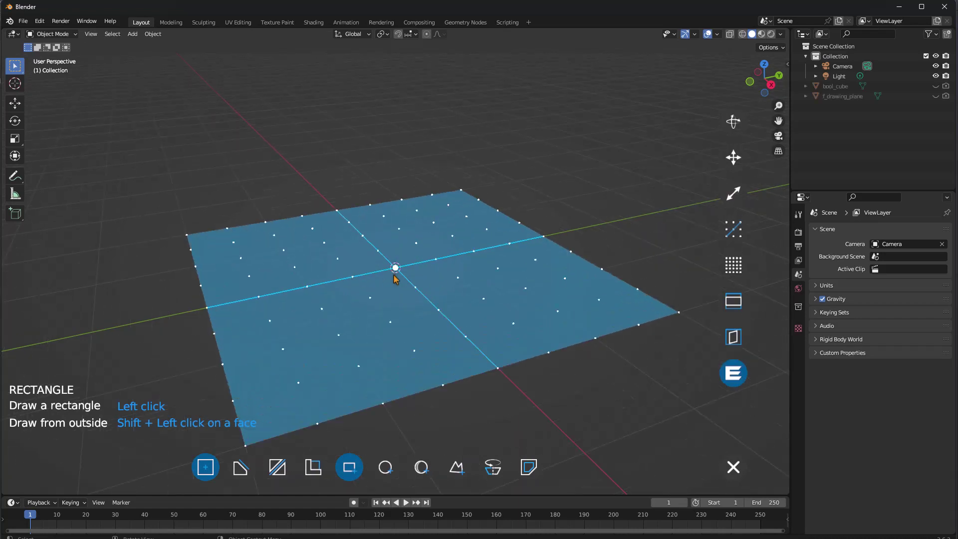
left_click(293, 273)
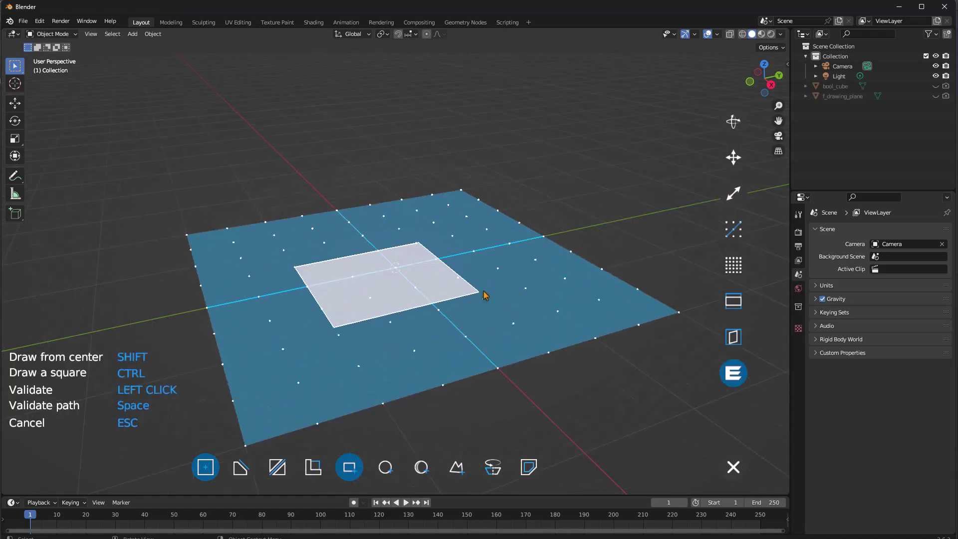
left_click(524, 288)
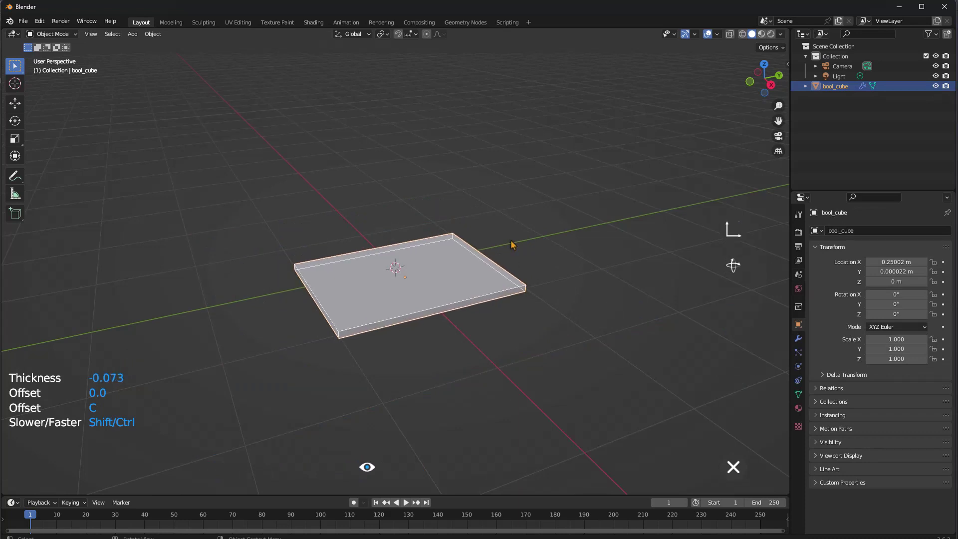
Offset bool_cube upward by about 0.6 and validate its extrusion.
right_click(328, 98)
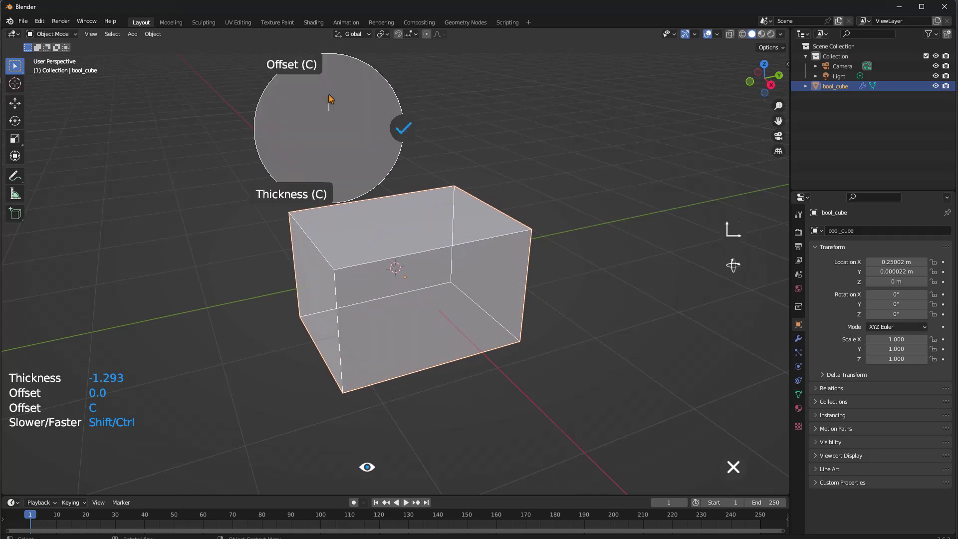
left_click(300, 69)
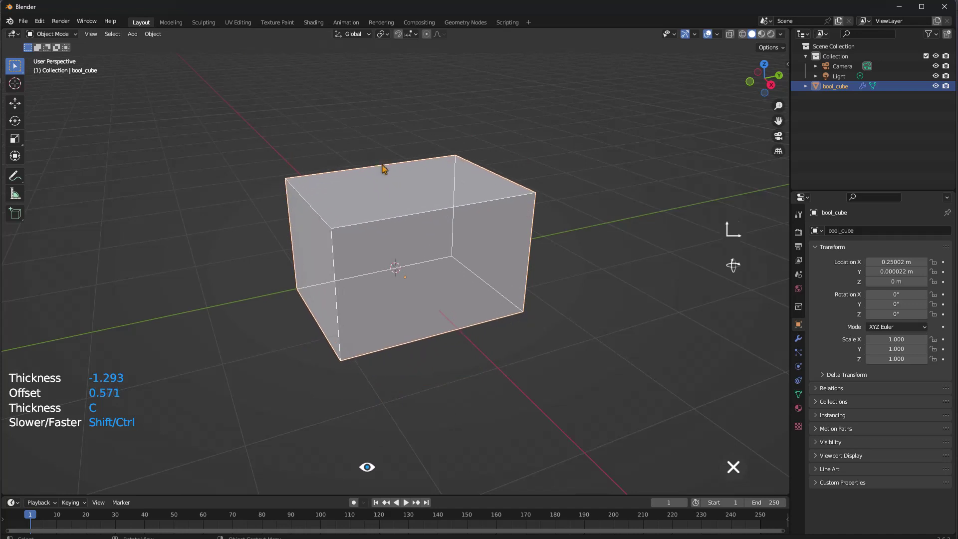
key("c")
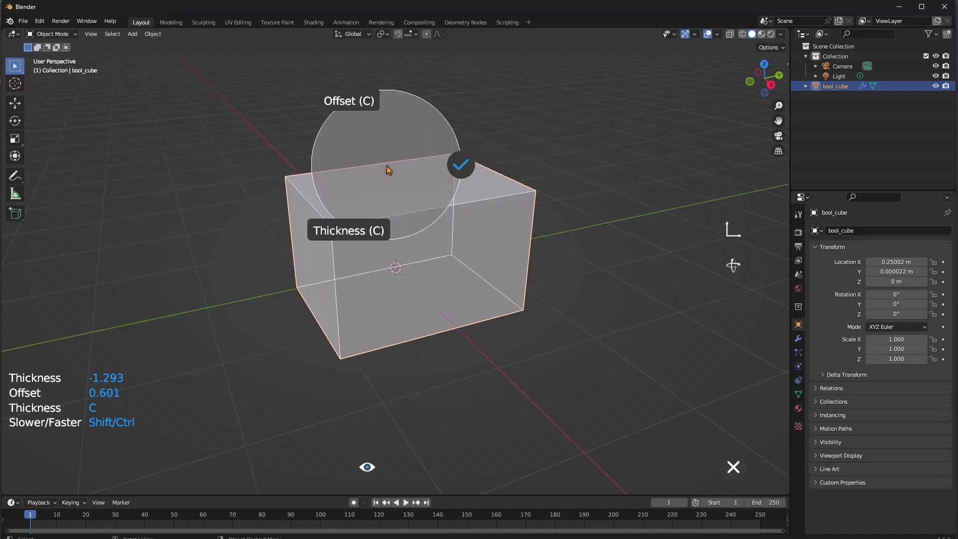
left_click(463, 167)
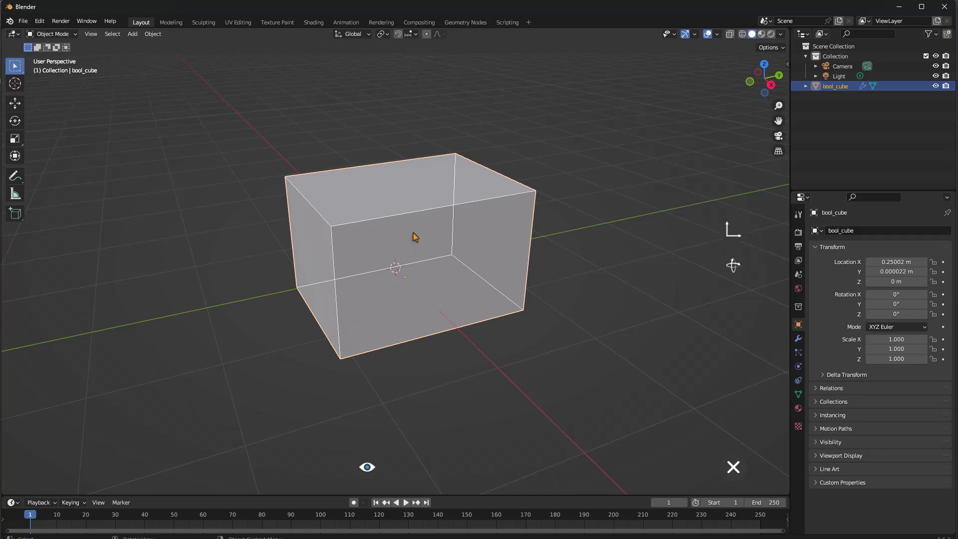
Start a first bevel on the box's vertical edges with 4 segments.
key("q")
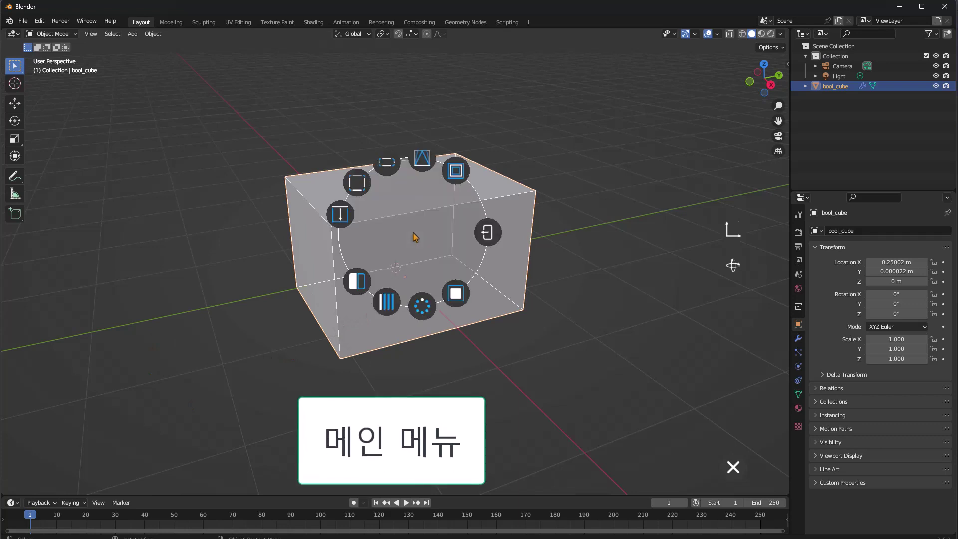
left_click(364, 189)
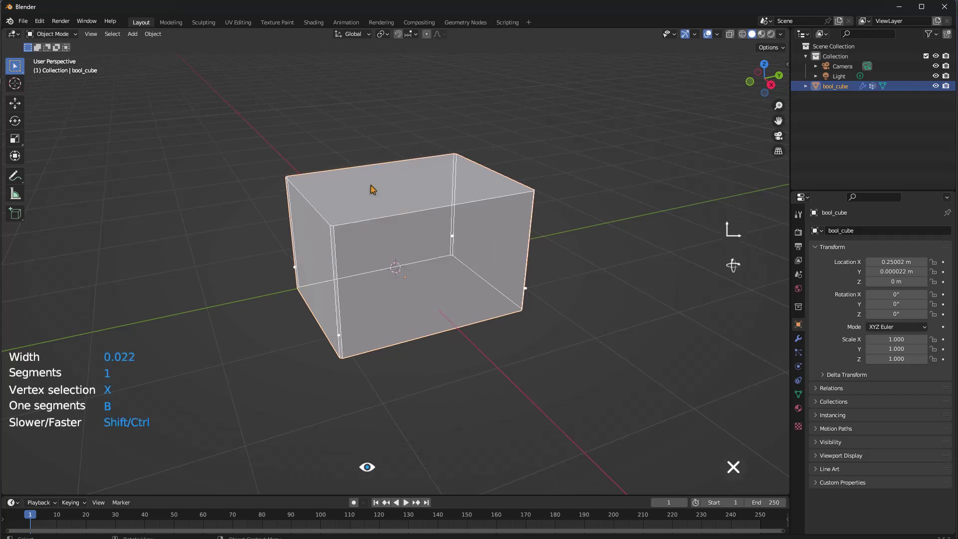
scroll(382, 188, "up", 1)
scroll(388, 191, "up", 1)
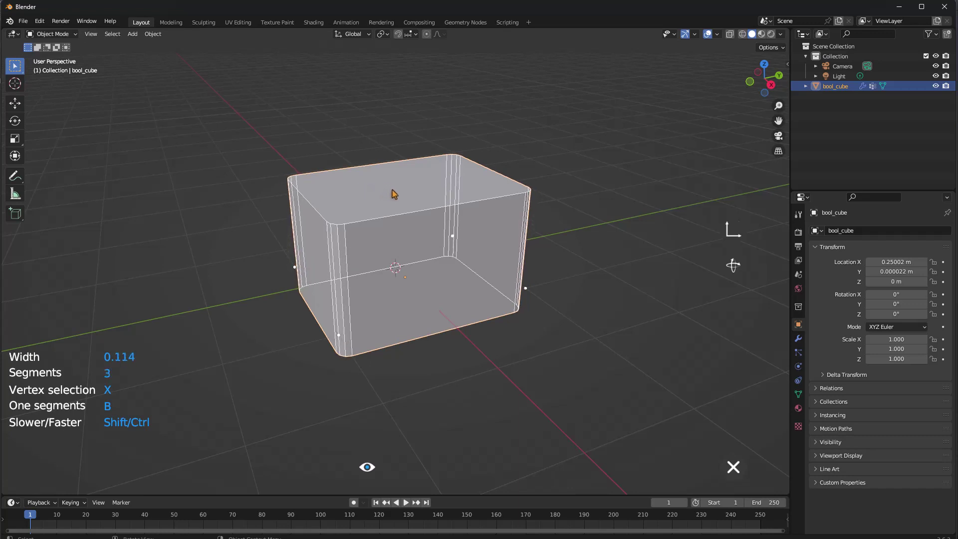
scroll(392, 190, "up", 1)
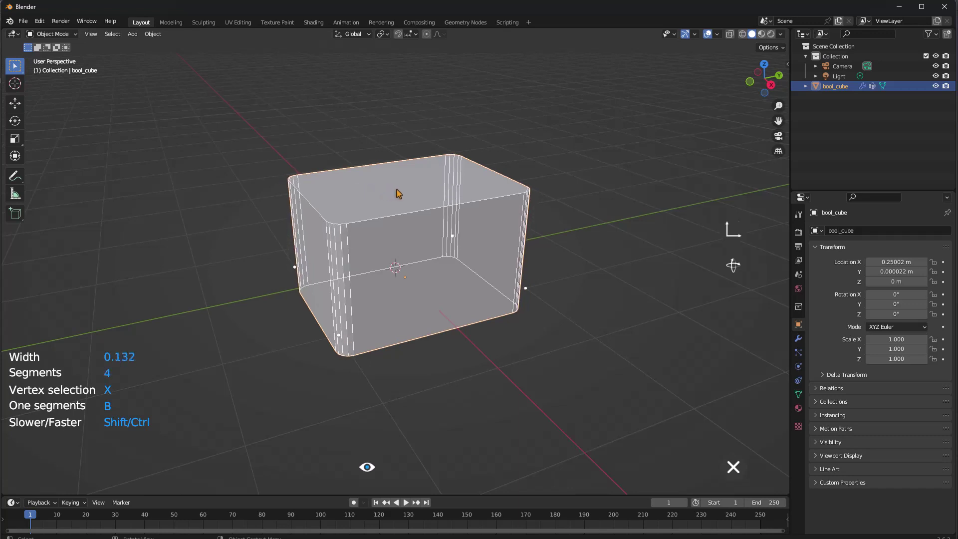
right_click(397, 190)
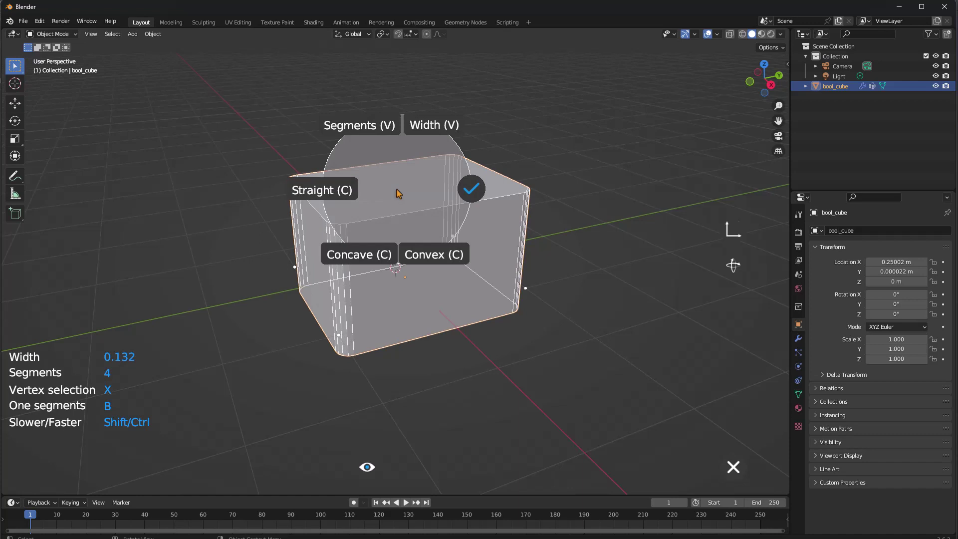
left_click(369, 131)
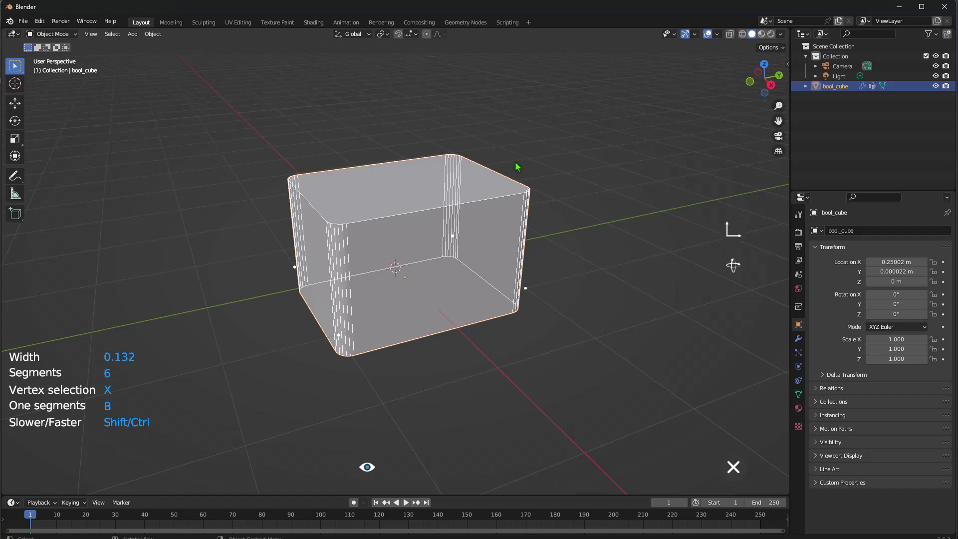
Set the bevel width to about 0.12 with a convex profile and confirm it.
right_click(515, 162)
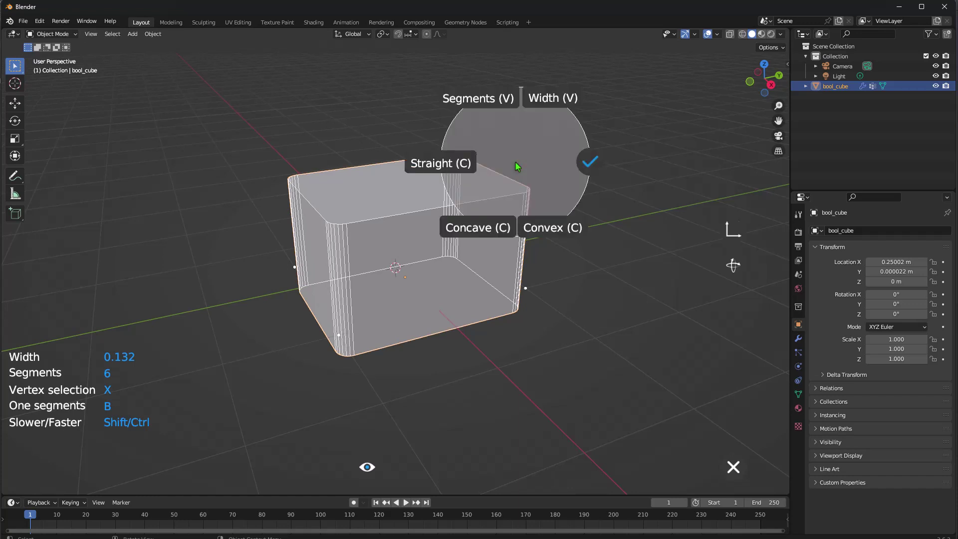
left_click(539, 100)
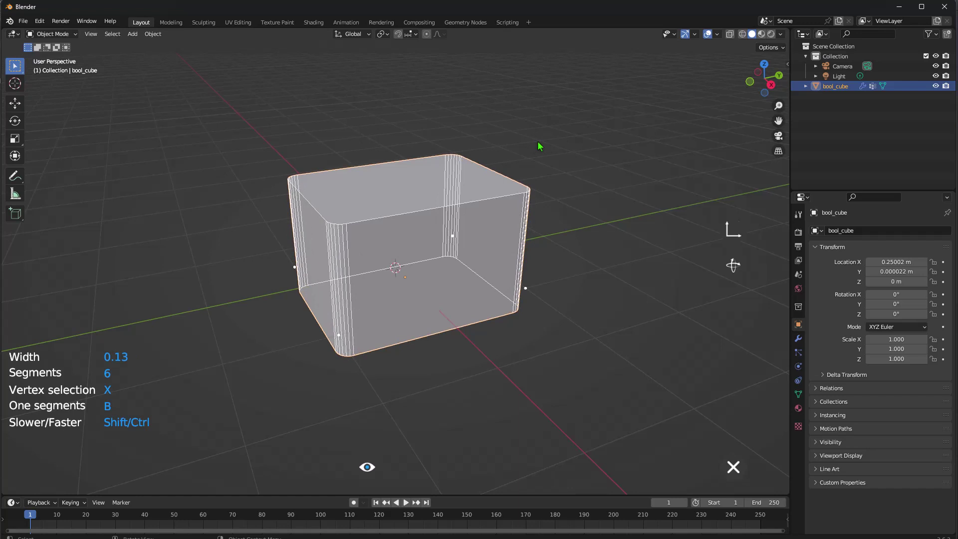
right_click(538, 146)
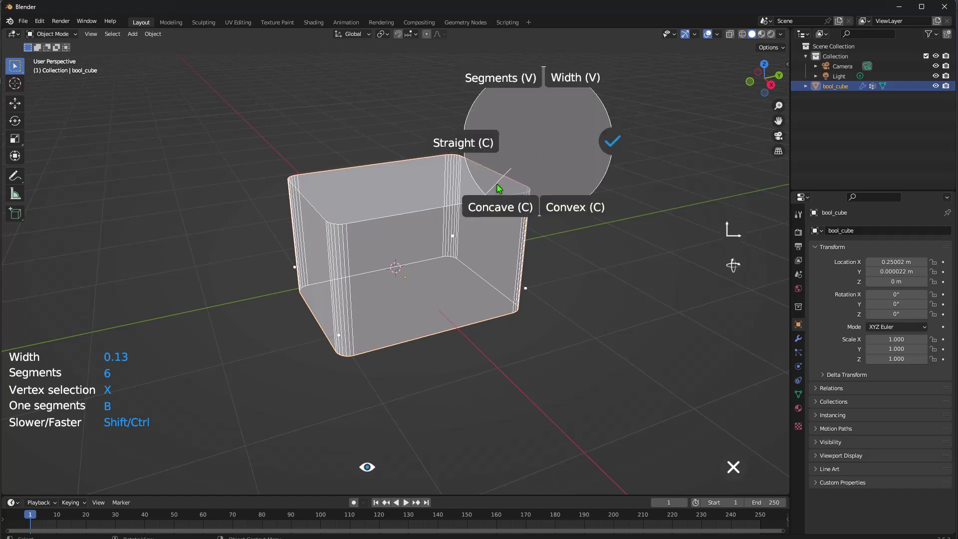
left_click(494, 207)
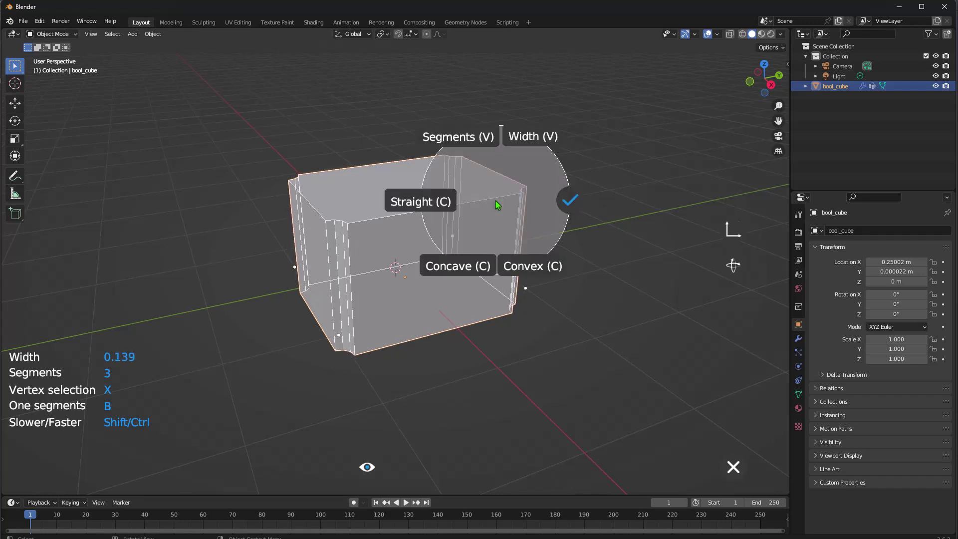
left_click(508, 269)
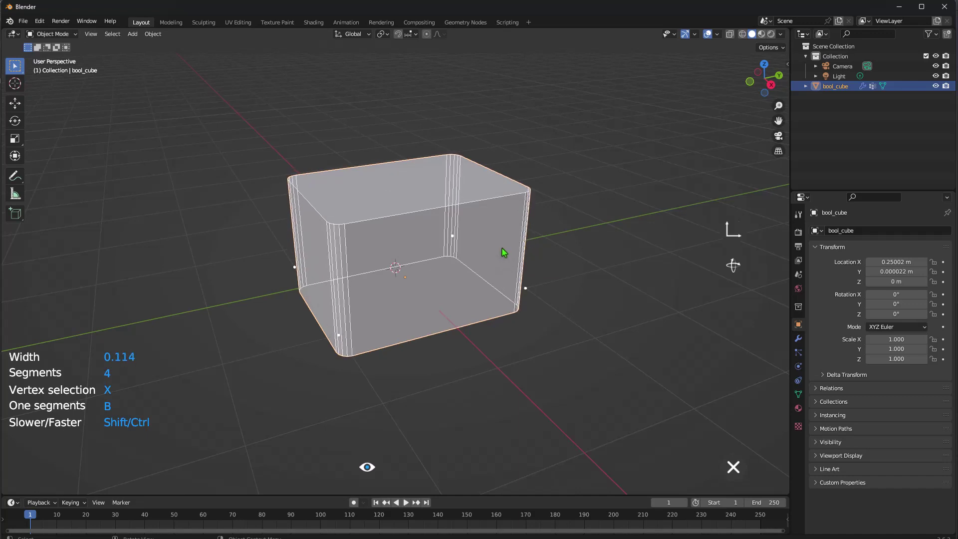
left_click(503, 251)
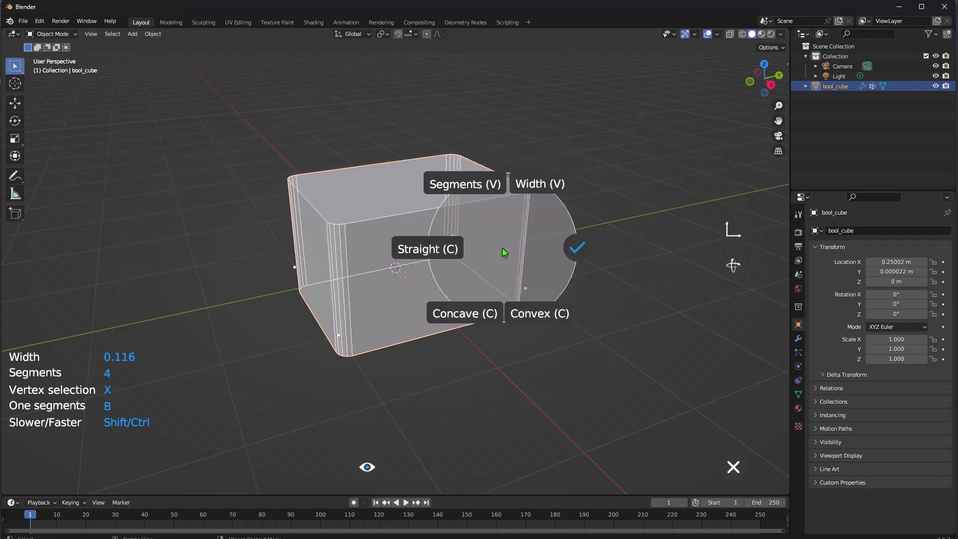
left_click(577, 248)
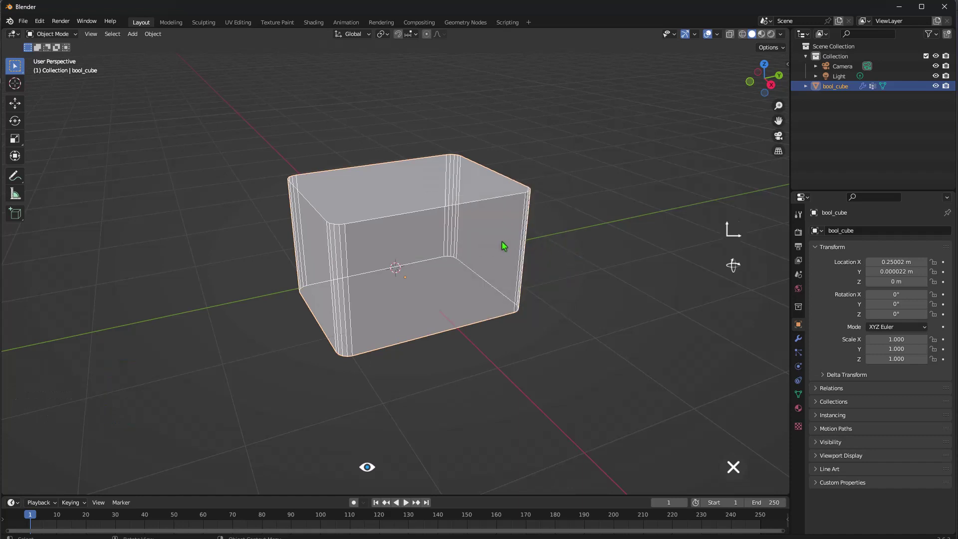
Add a second bevel of width 0.072 with 4 segments on bool_cube's horizontal edges.
right_click(474, 248)
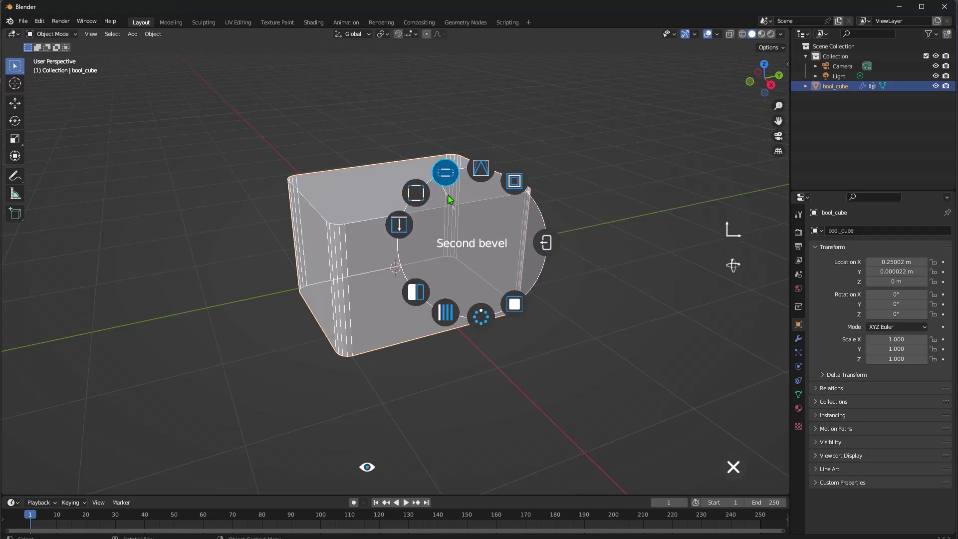
left_click(446, 173)
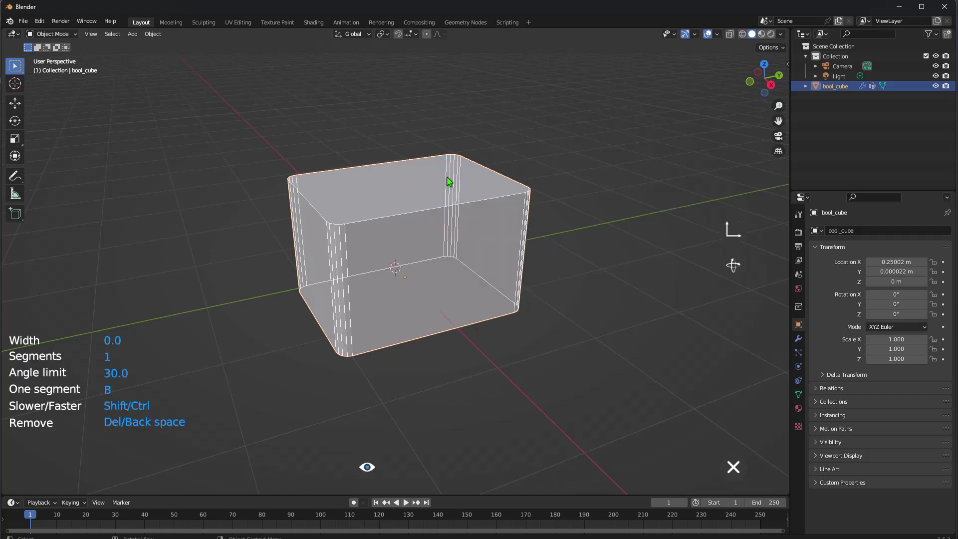
scroll(459, 183, "up", 1)
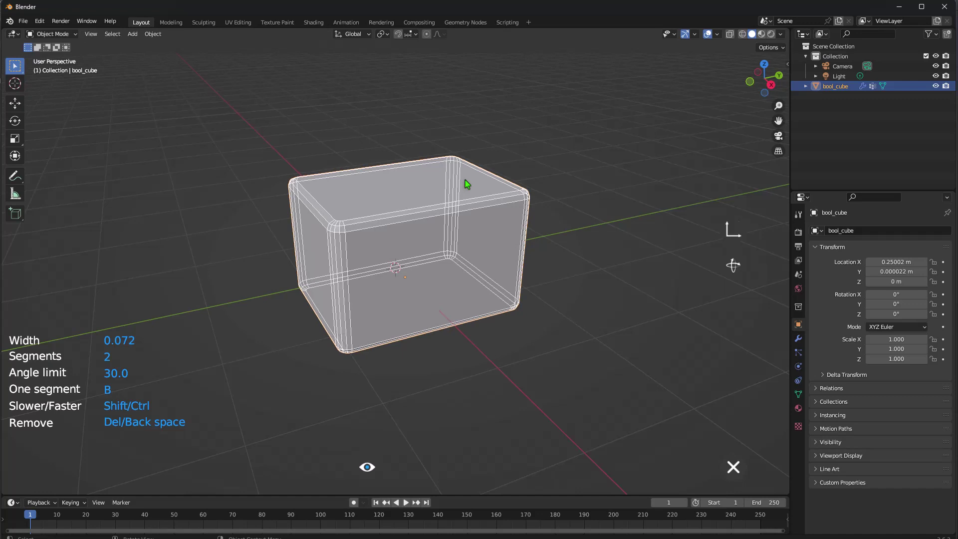
right_click(466, 184)
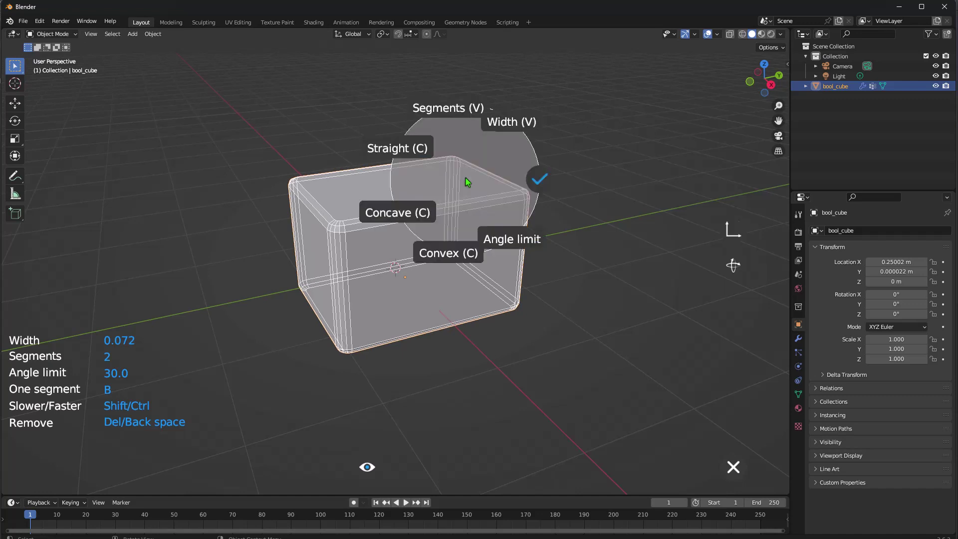
left_click(455, 111)
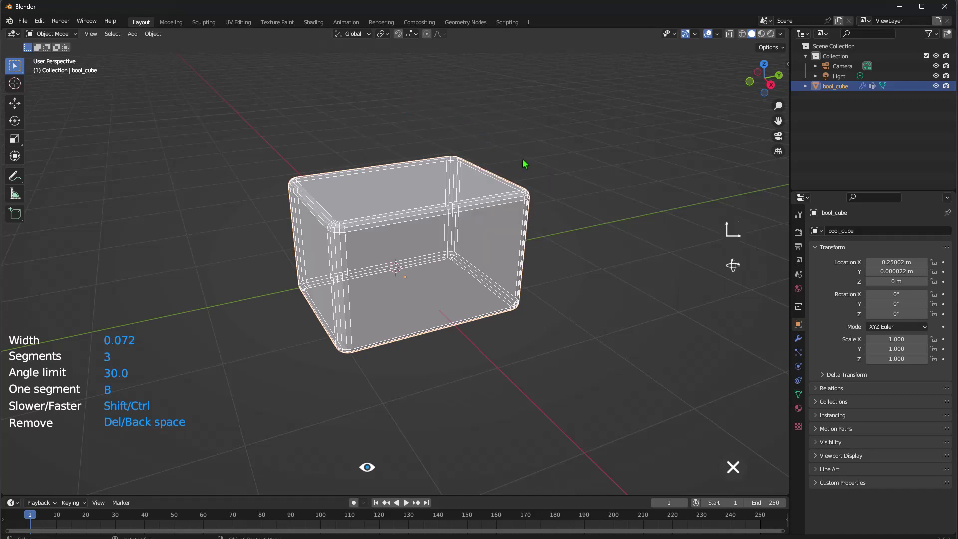
right_click(559, 163)
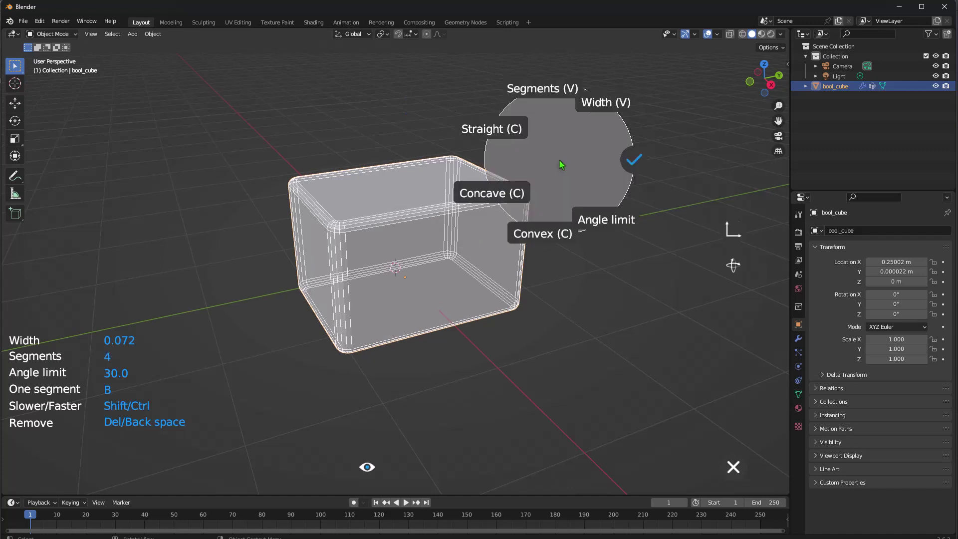
left_click(634, 161)
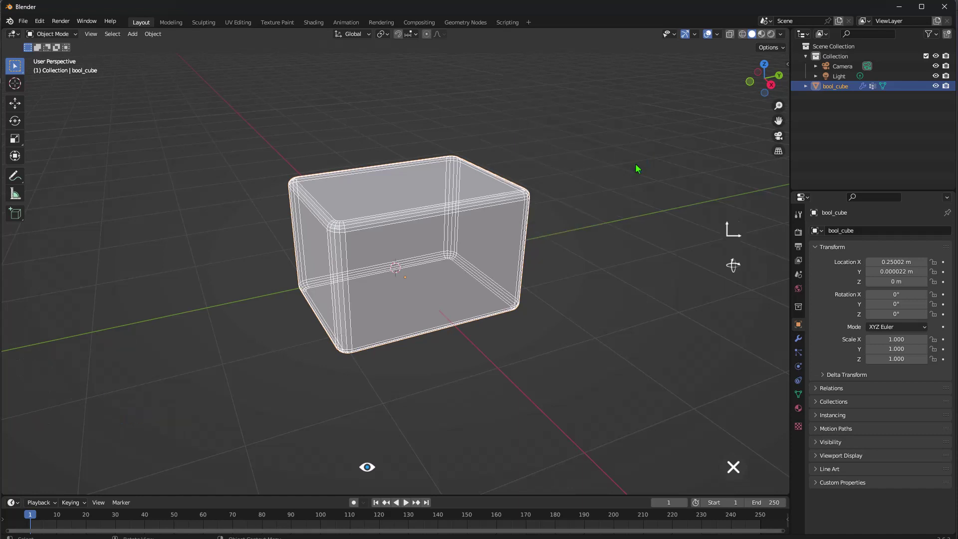
right_click(445, 242)
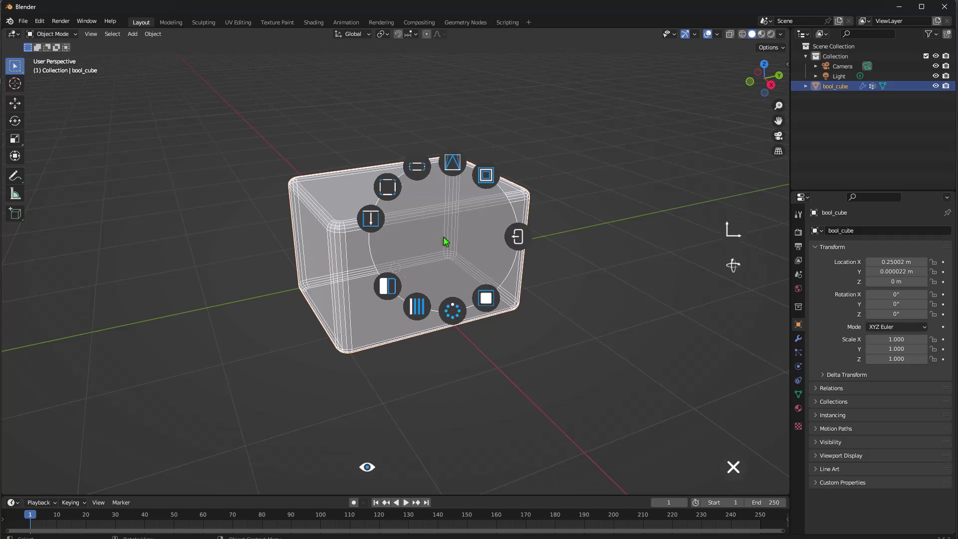
Finish the bevel edit and apply Shade Smooth to bool_cube.
left_click(519, 236)
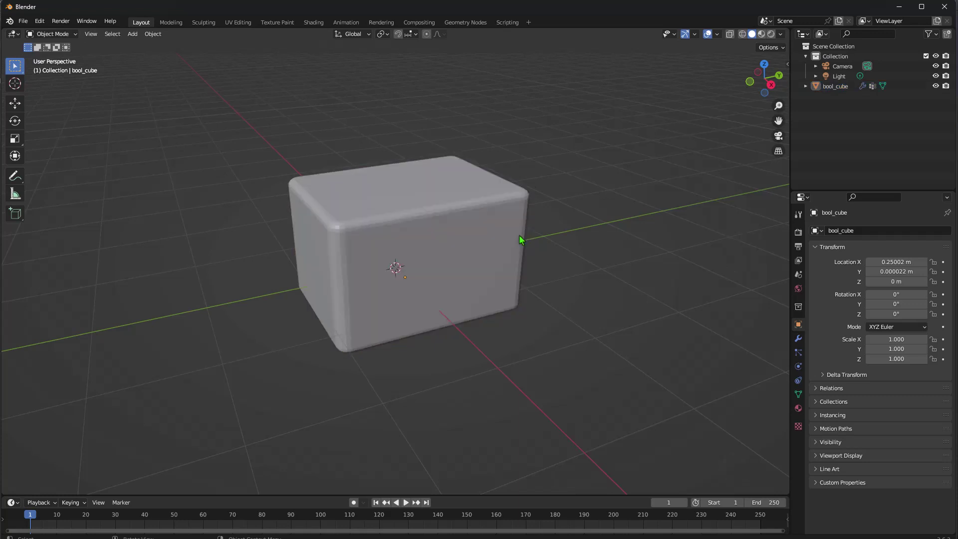
left_click(438, 224)
right_click(438, 224)
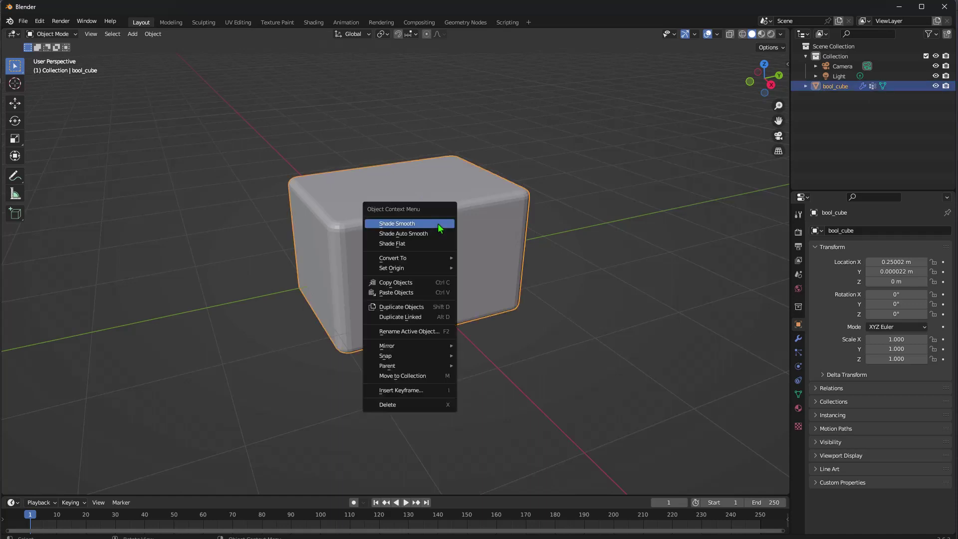
left_click(421, 224)
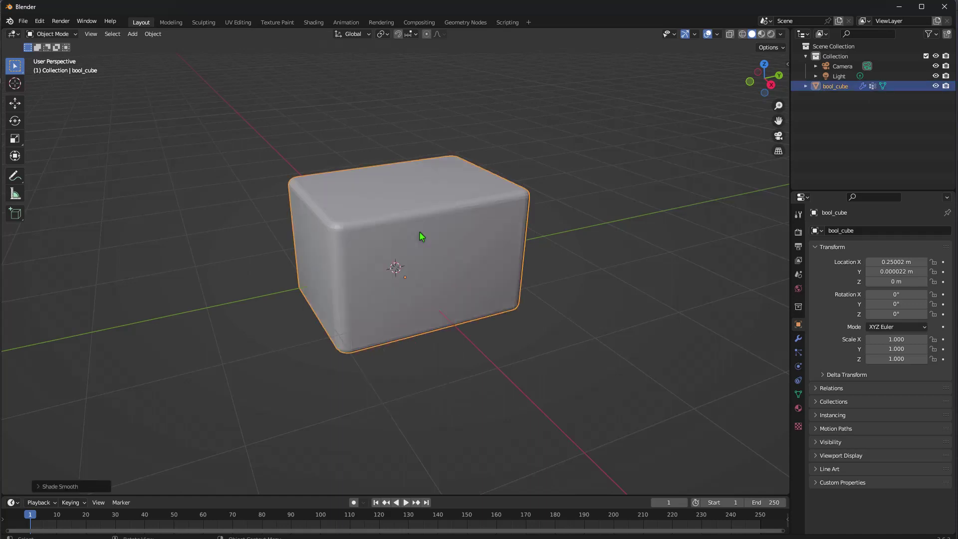
mouse_move(462, 265)
middle_mouse_down()
mouse_move(445, 270)
mouse_move(475, 270)
middle_mouse_up()
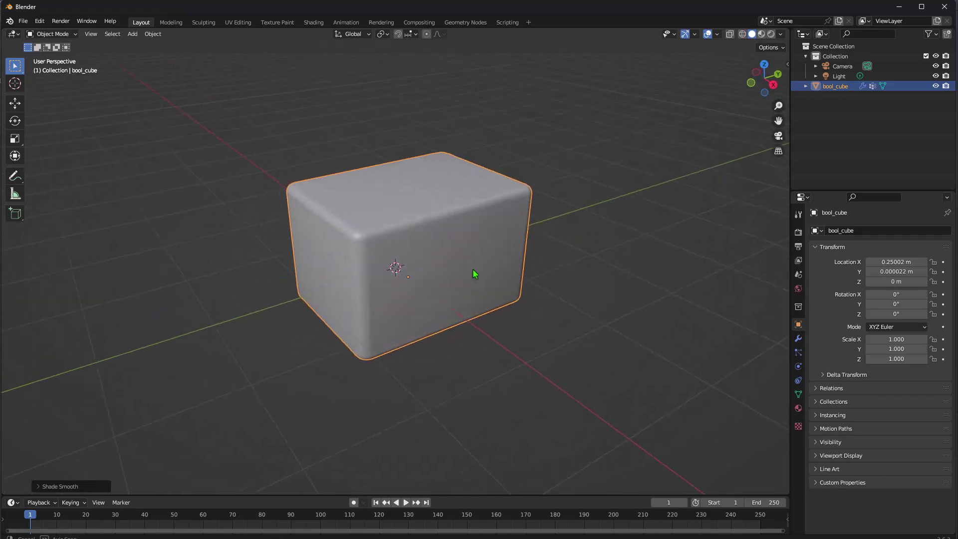
key("f")
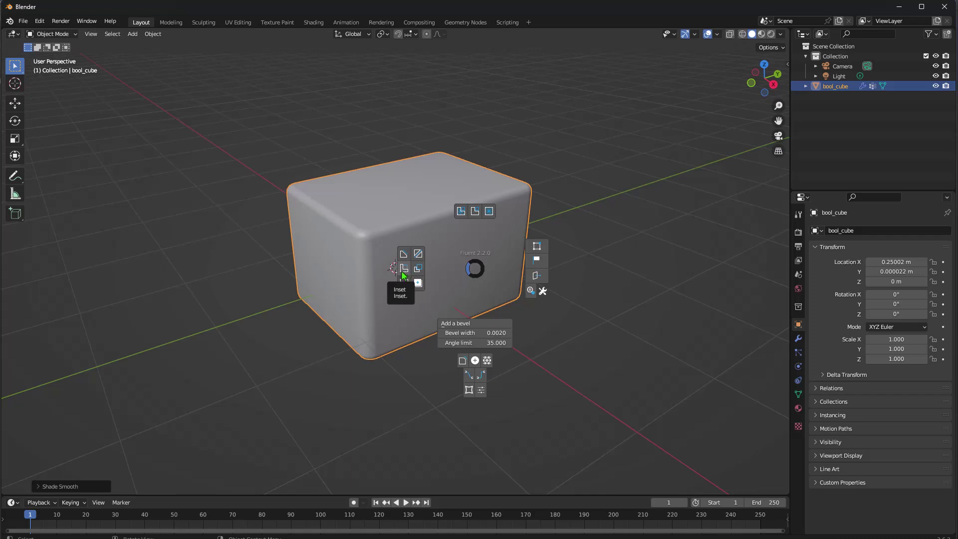
Draw a cut rectangle across the top strip of the box's front face.
left_click(401, 270)
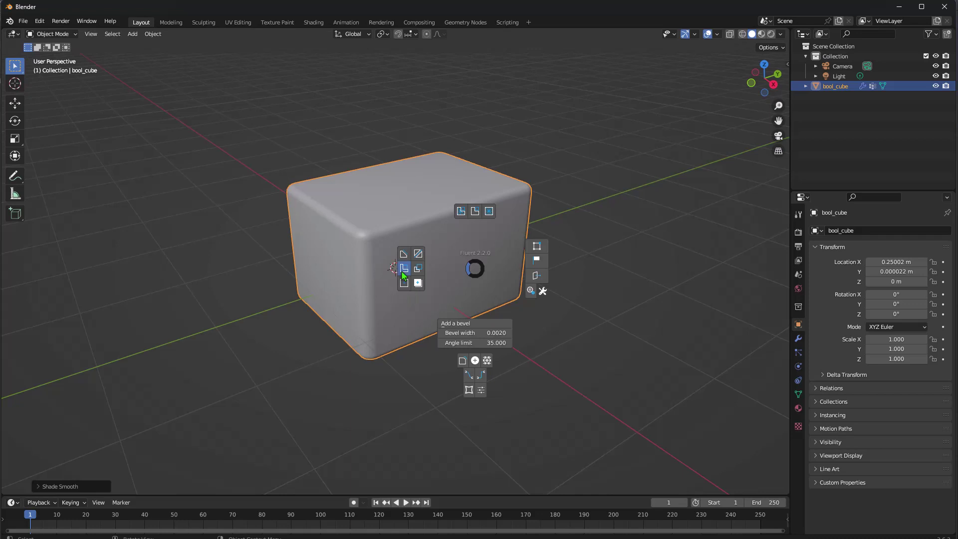
left_click(440, 271)
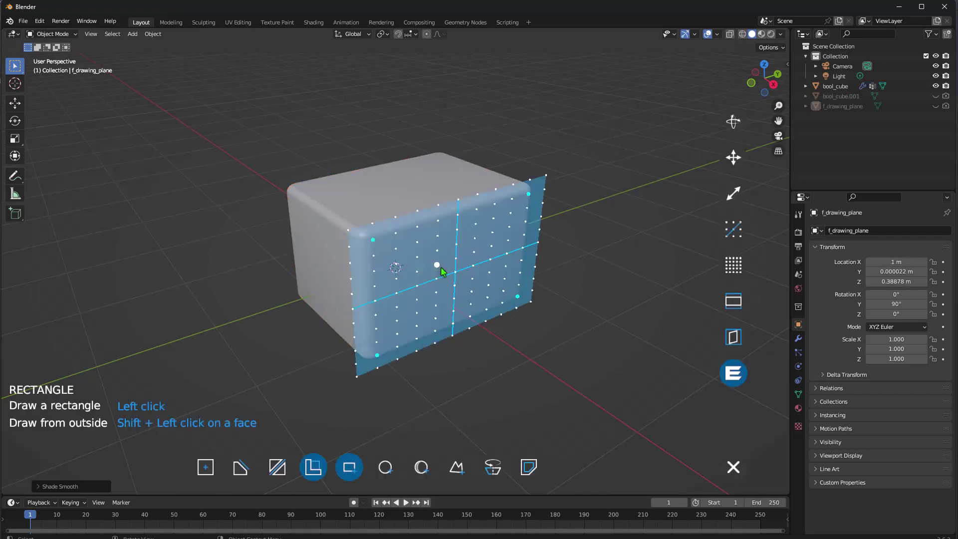
left_click(349, 231)
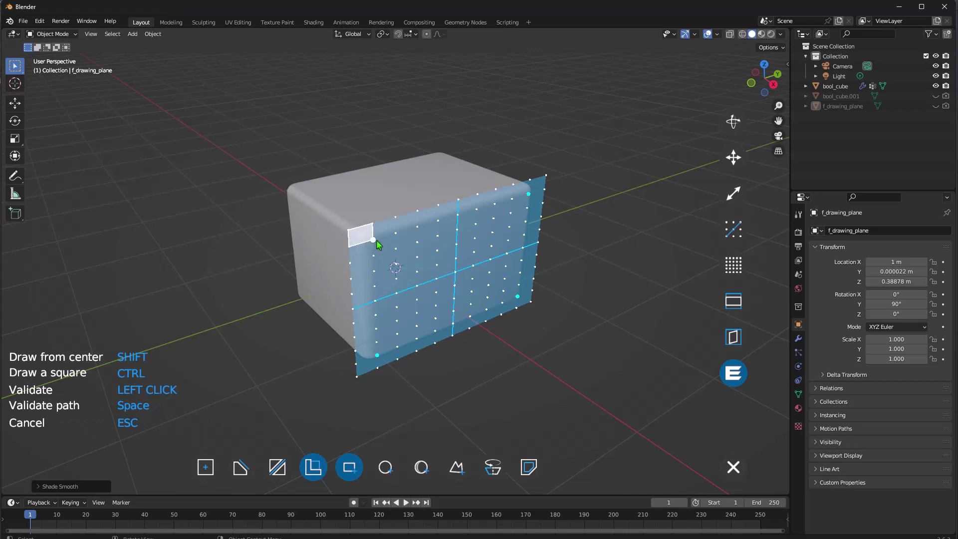
left_click(540, 207)
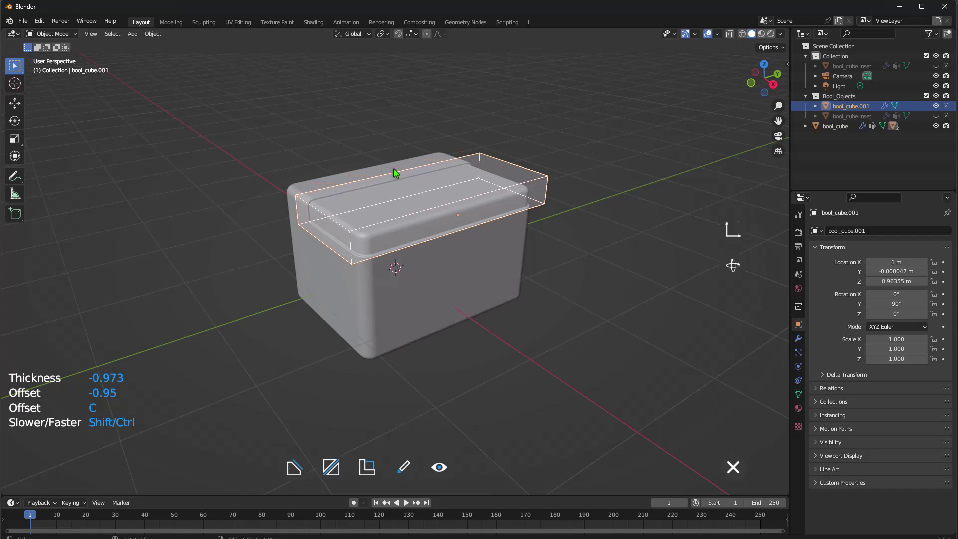
Validate cutter bool_cube.001 and inset it as a 0.12-thick groove along the box top.
key("d")
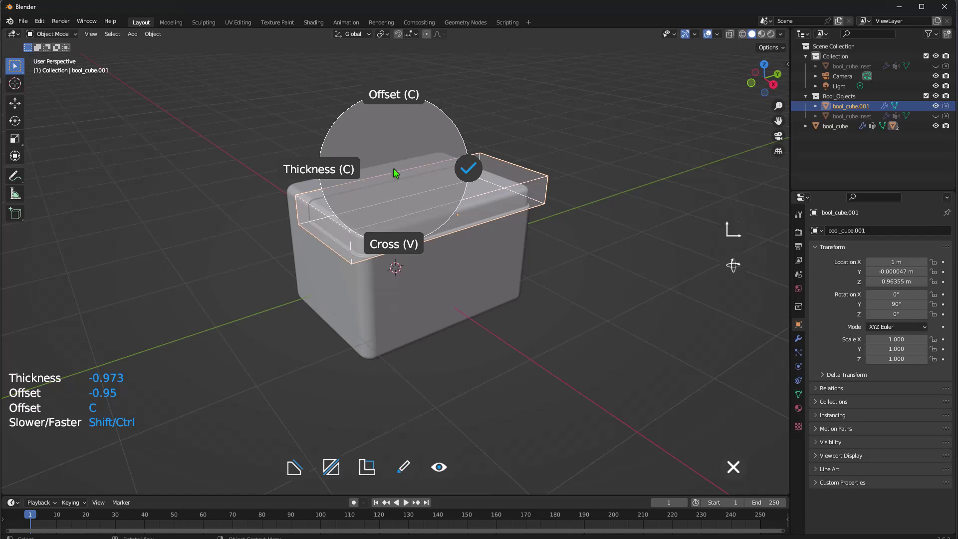
left_click(469, 172)
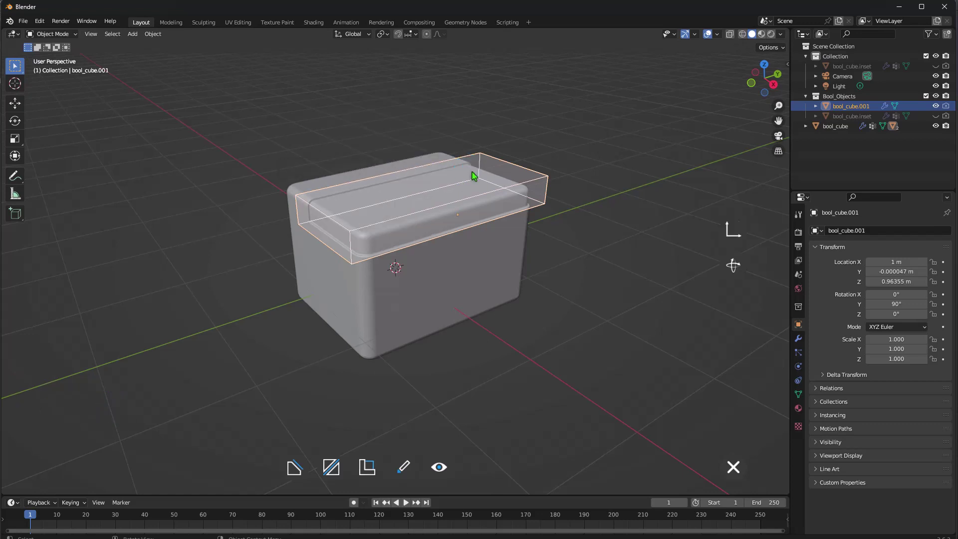
right_click(473, 176)
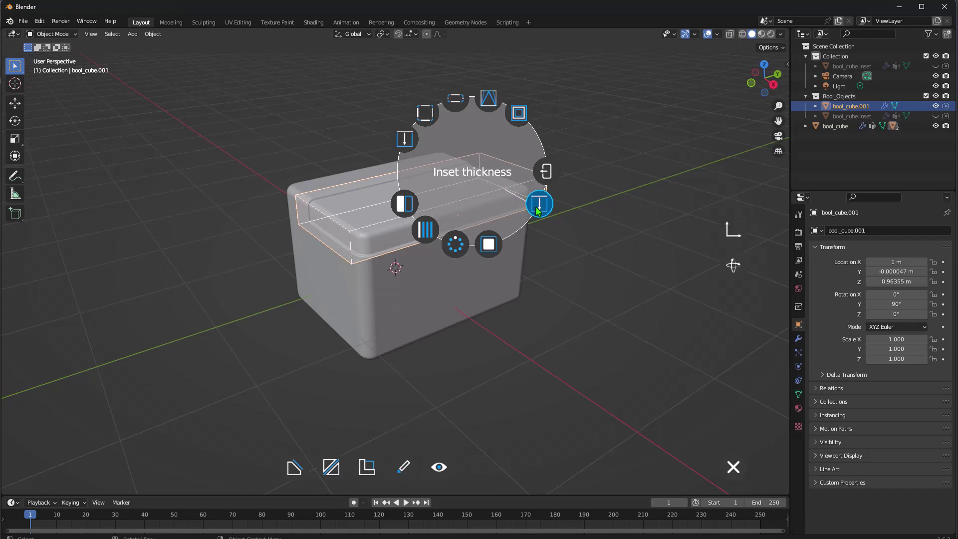
left_click(537, 208)
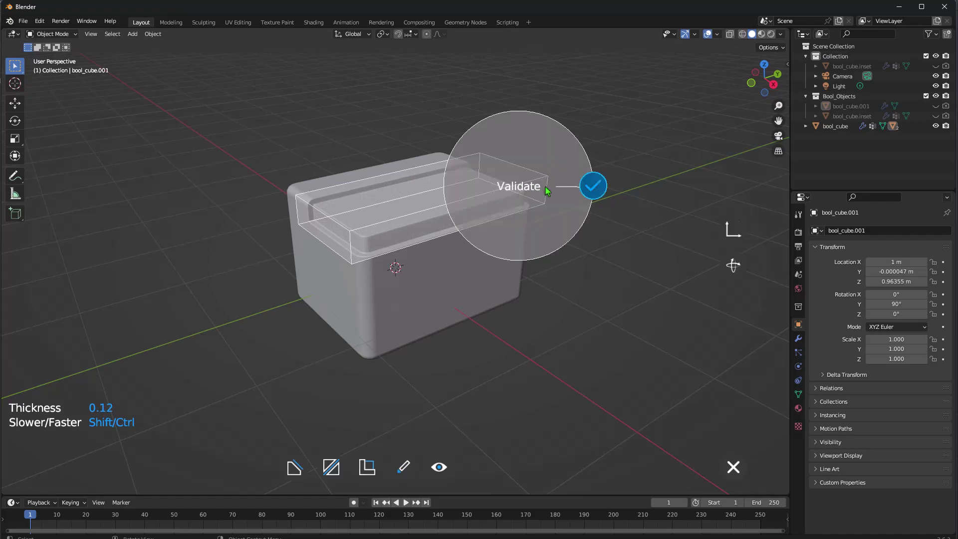
left_click(593, 186)
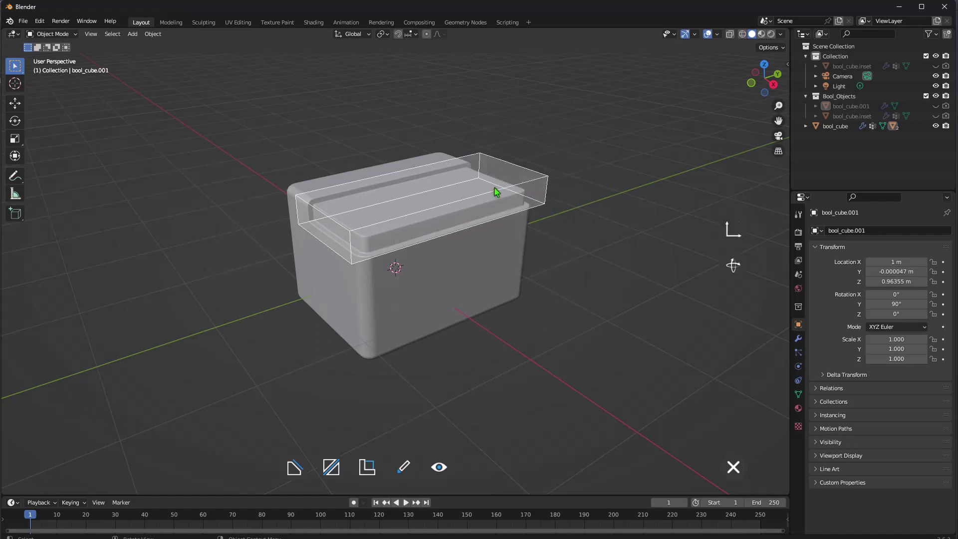
right_click(491, 193)
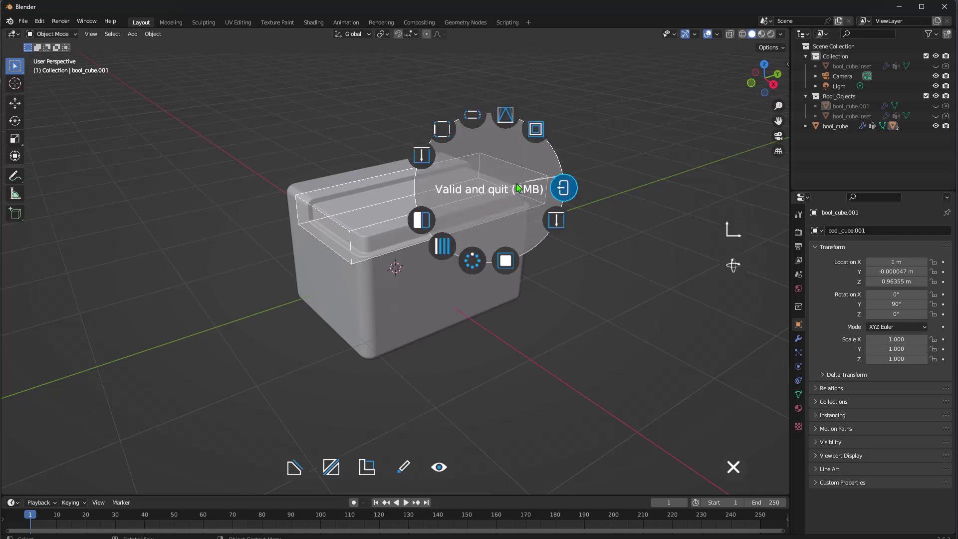
left_click(564, 189)
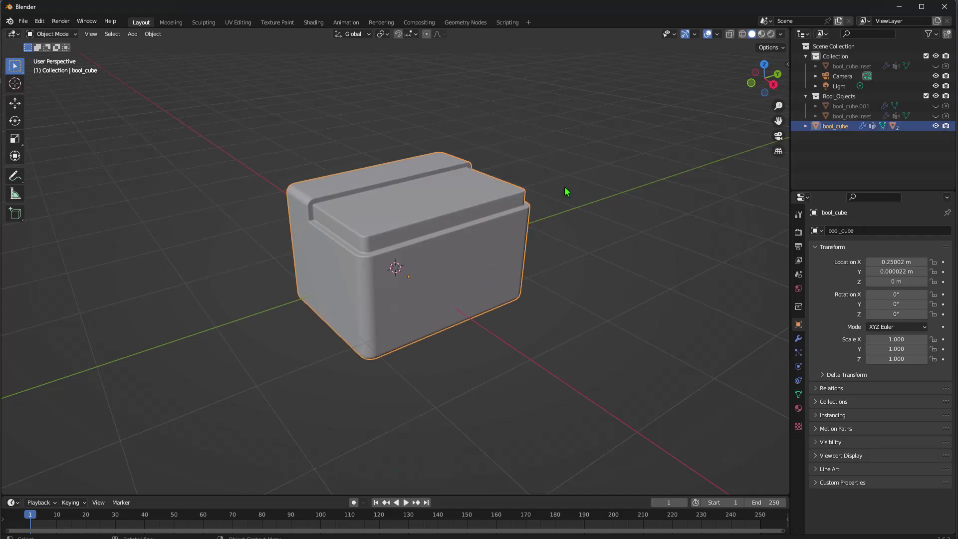
left_click(492, 224)
mouse_move(493, 225)
middle_mouse_down()
mouse_move(504, 218)
mouse_move(454, 239)
mouse_move(495, 230)
mouse_move(449, 214)
mouse_move(448, 225)
mouse_move(436, 185)
mouse_move(363, 172)
mouse_move(388, 173)
middle_mouse_up()
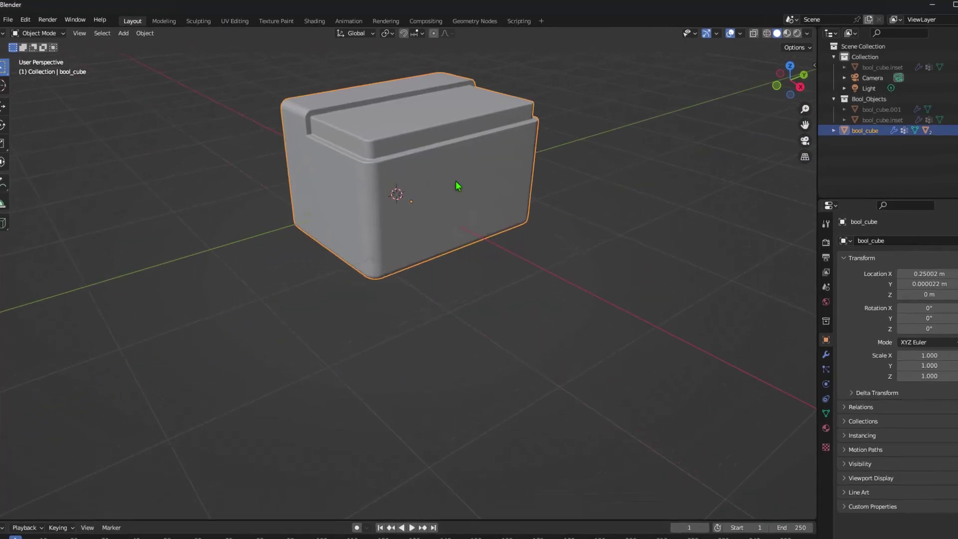
Draw a second rectangular cutter, bool_cube.002, that crosses through the box's sides.
key("f")
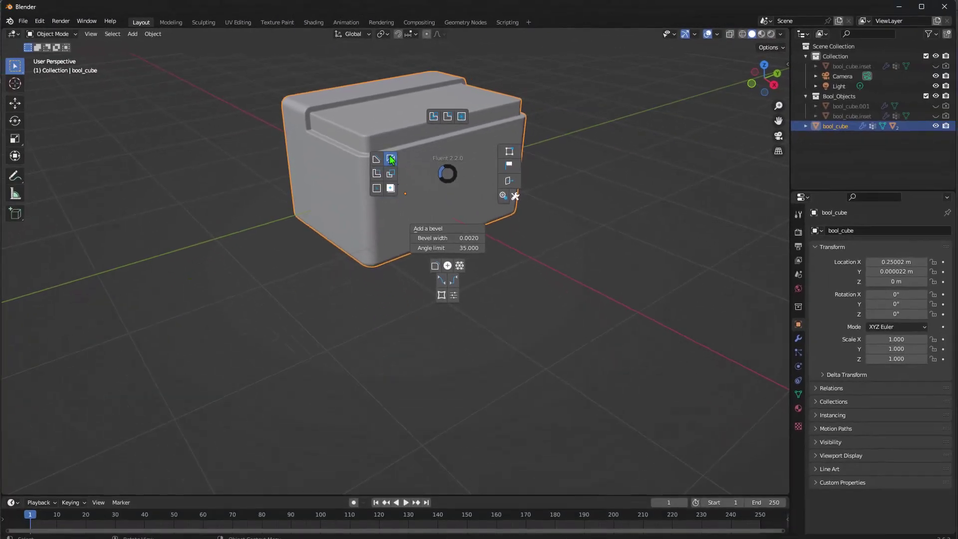
left_click(391, 159)
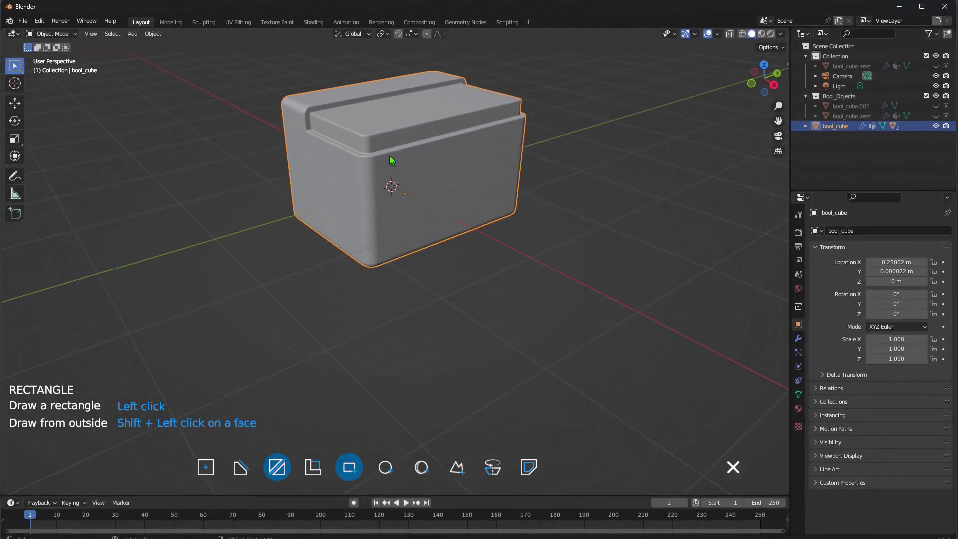
left_click(437, 185, "shift")
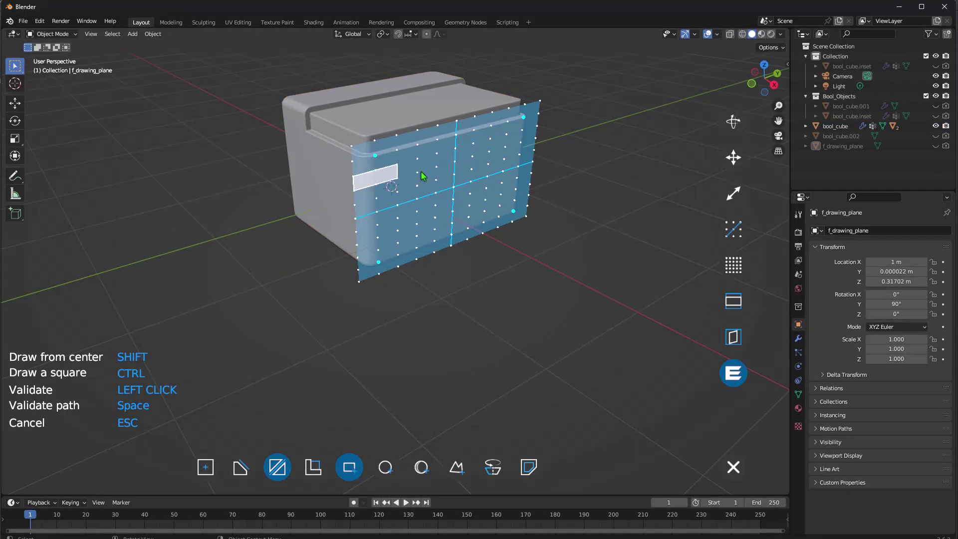
left_click(543, 140)
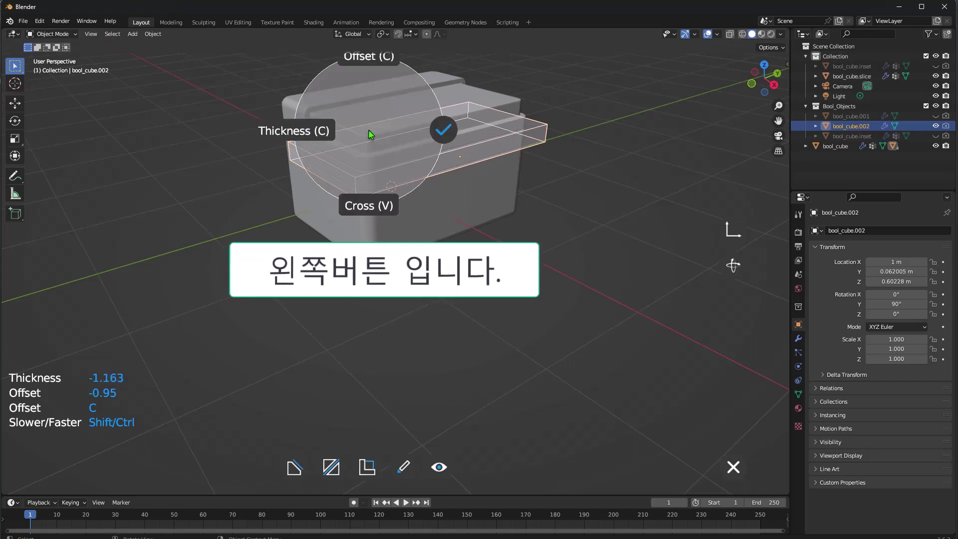
left_click(367, 204)
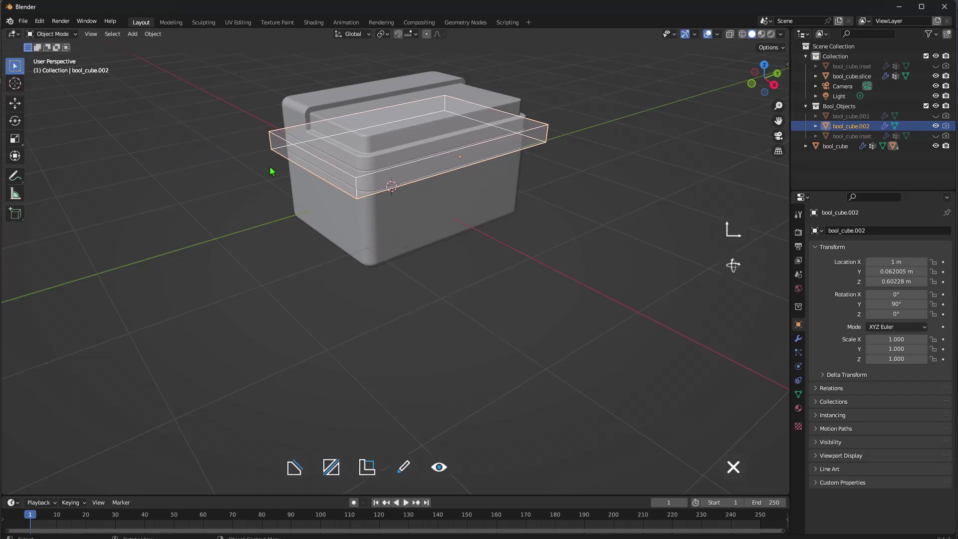
Apply the slice cut so a seam around the sides sets off a lid.
left_click(439, 160)
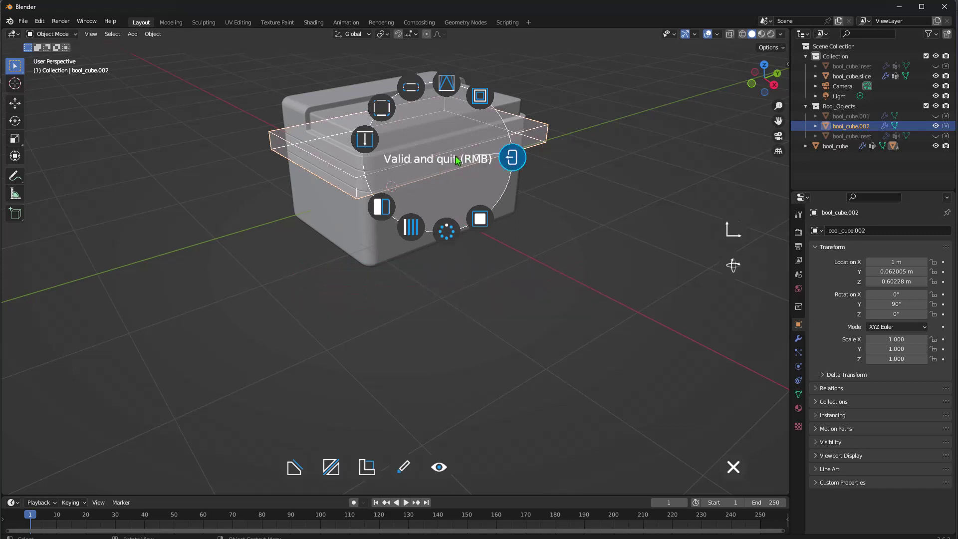
left_click(512, 160)
mouse_move(479, 227)
middle_mouse_down()
mouse_move(532, 244)
mouse_move(468, 207)
middle_mouse_up()
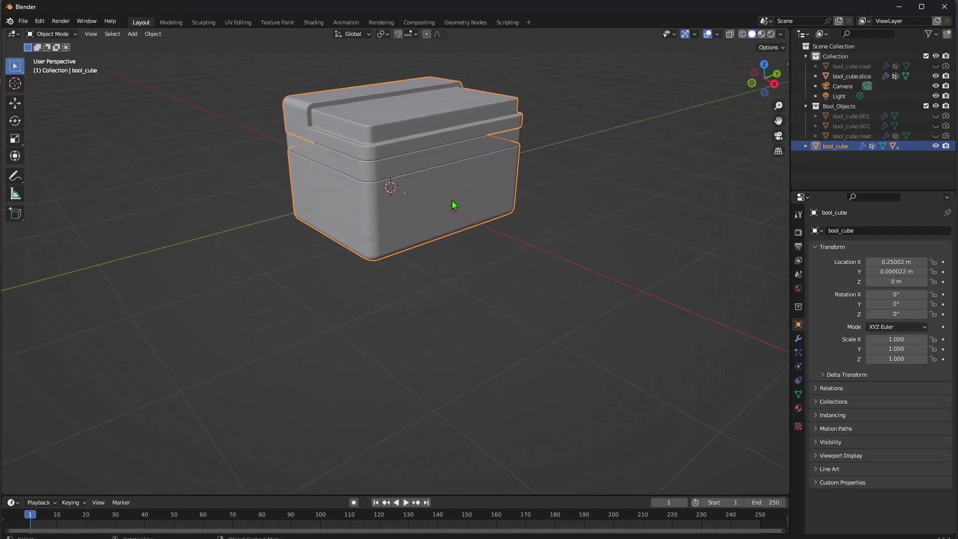
Draw an inset rectangle cutter, bool_cube.003, on the box front, set to Cross through it.
middle_click_drag(450, 200, 462, 190)
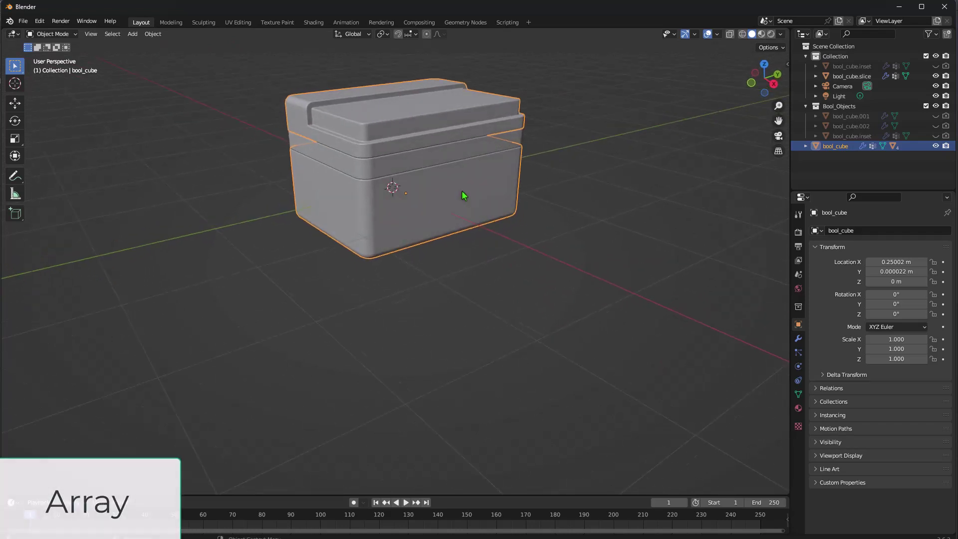
key("f")
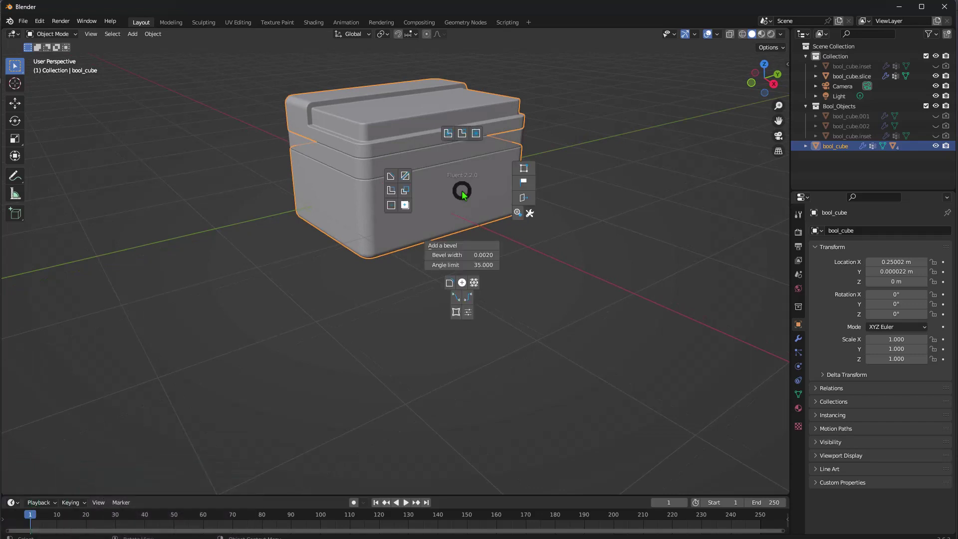
left_click(393, 196)
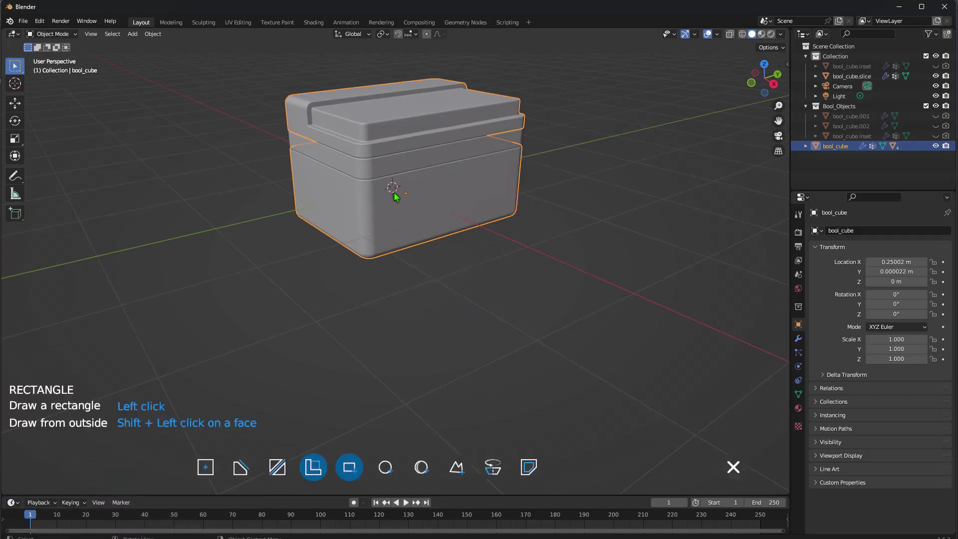
left_click(449, 198)
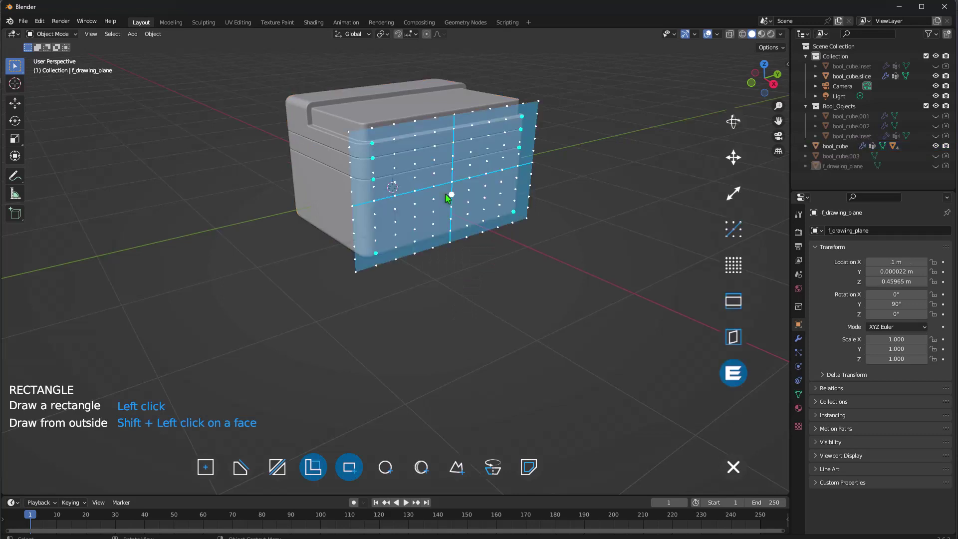
left_click(450, 243)
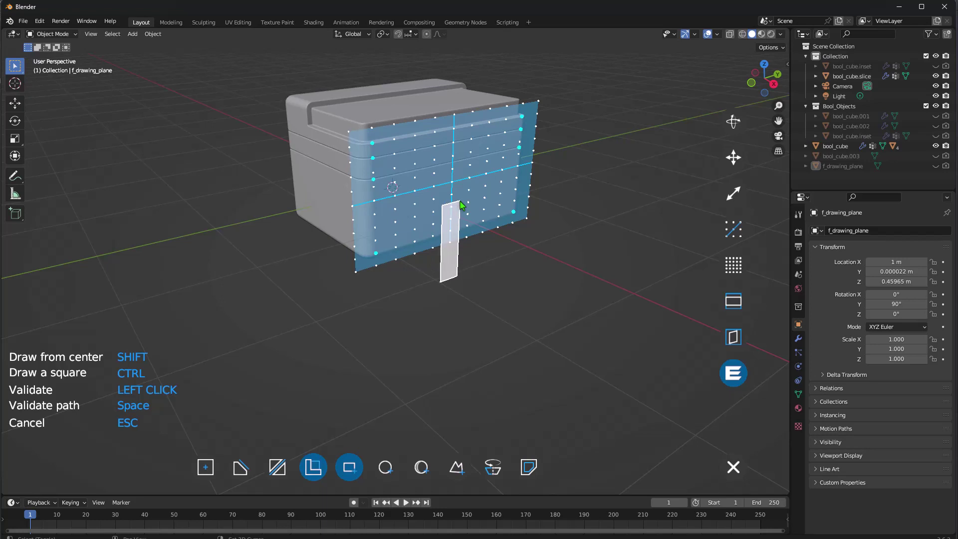
left_click(461, 202)
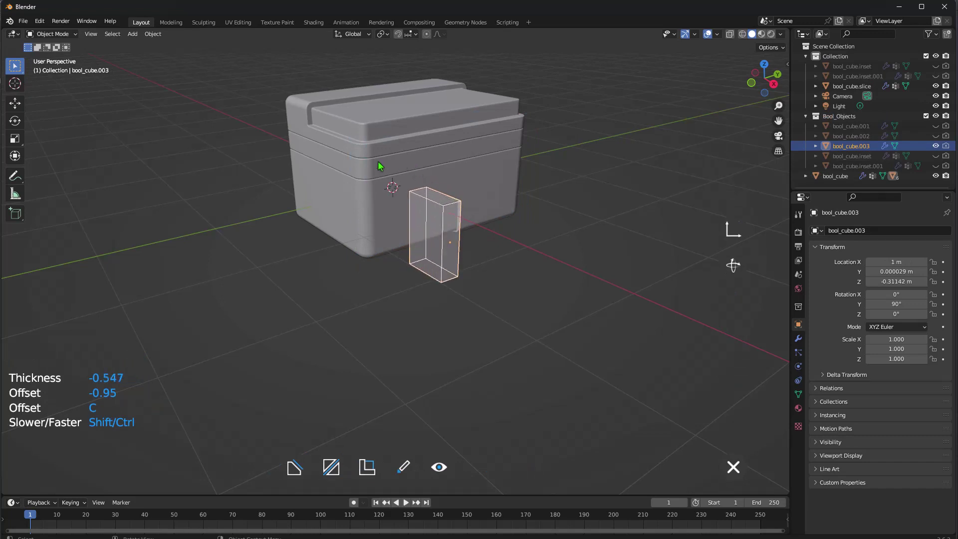
key("d")
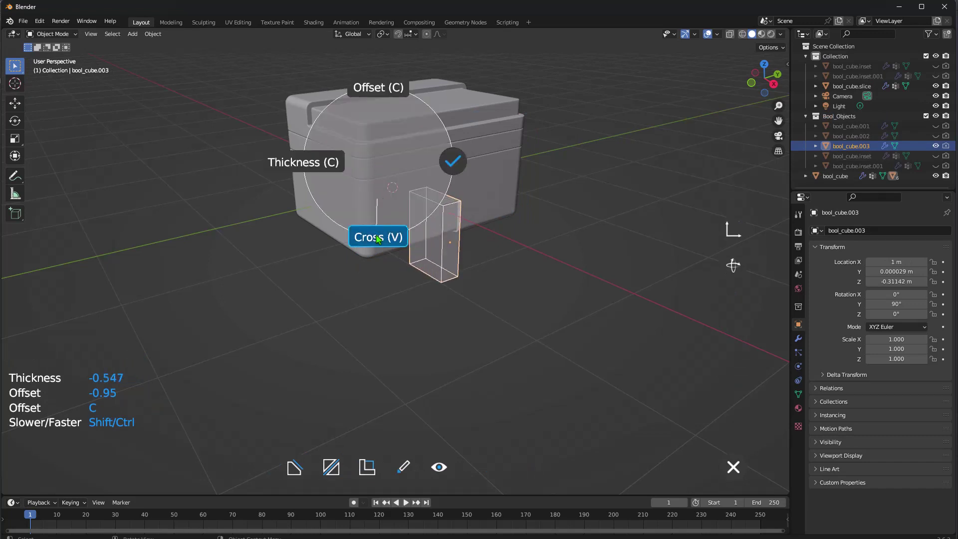
left_click(378, 241)
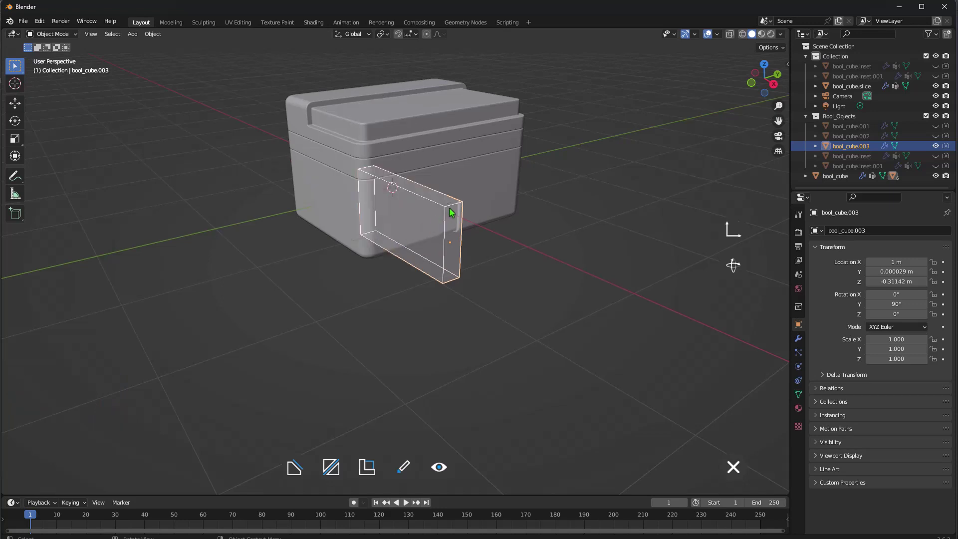
key("q")
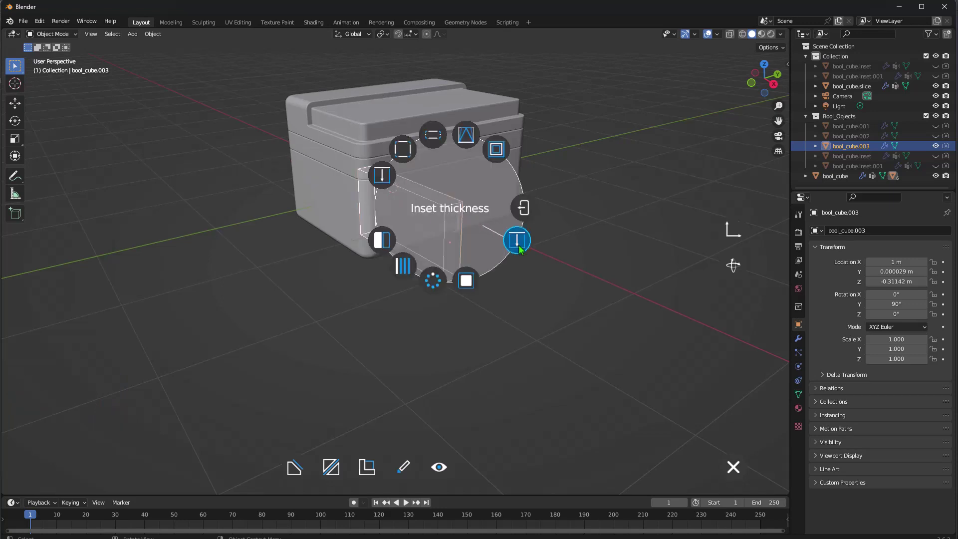
Set bool_cube.003's inset thickness to about 0.194 and validate the cut.
left_click(519, 247)
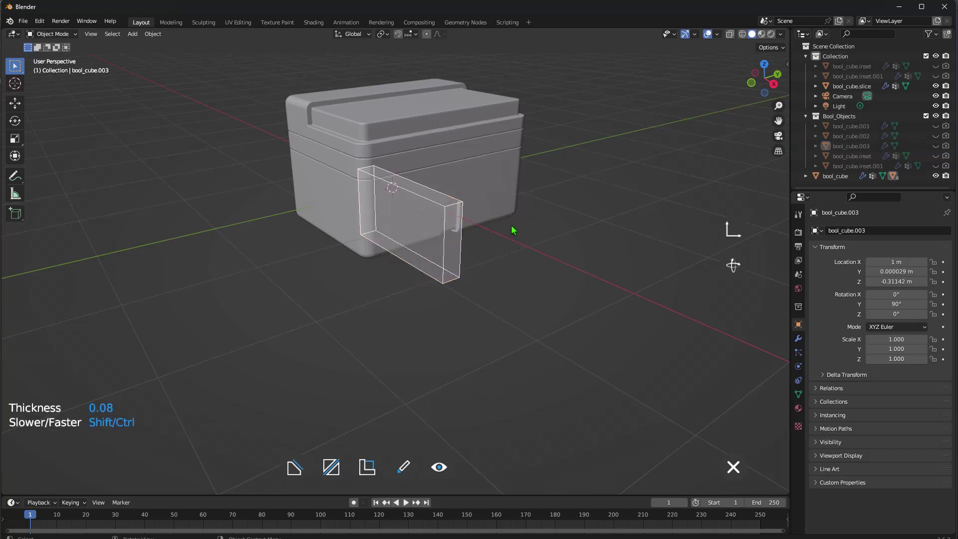
mouse_move(512, 223)
middle_mouse_down()
mouse_move(473, 225)
mouse_move(490, 223)
middle_mouse_up()
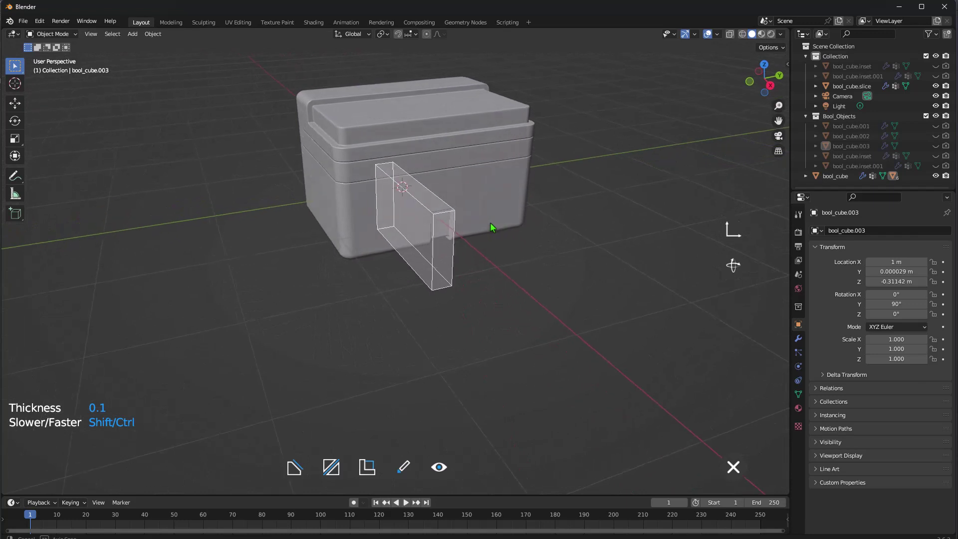
left_click(491, 223)
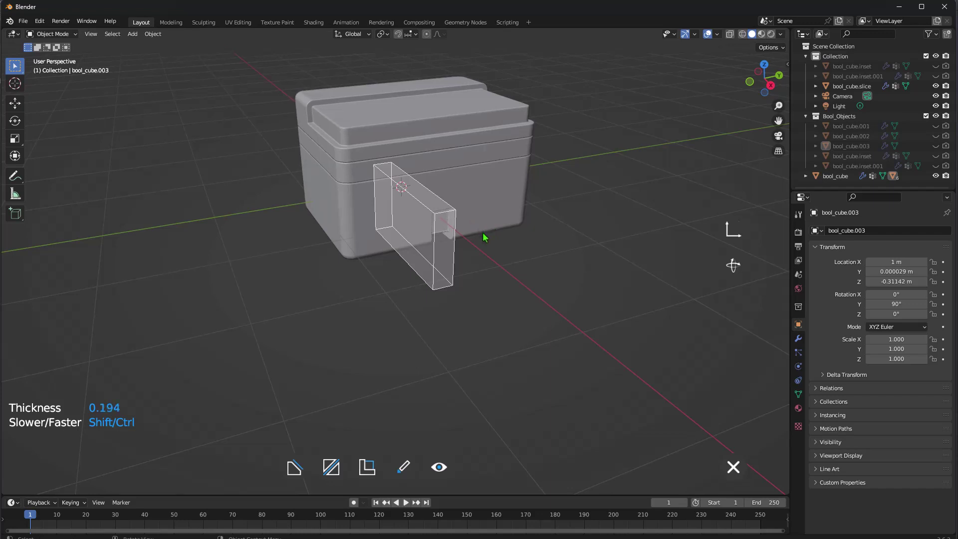
right_click(501, 264)
left_click(572, 259)
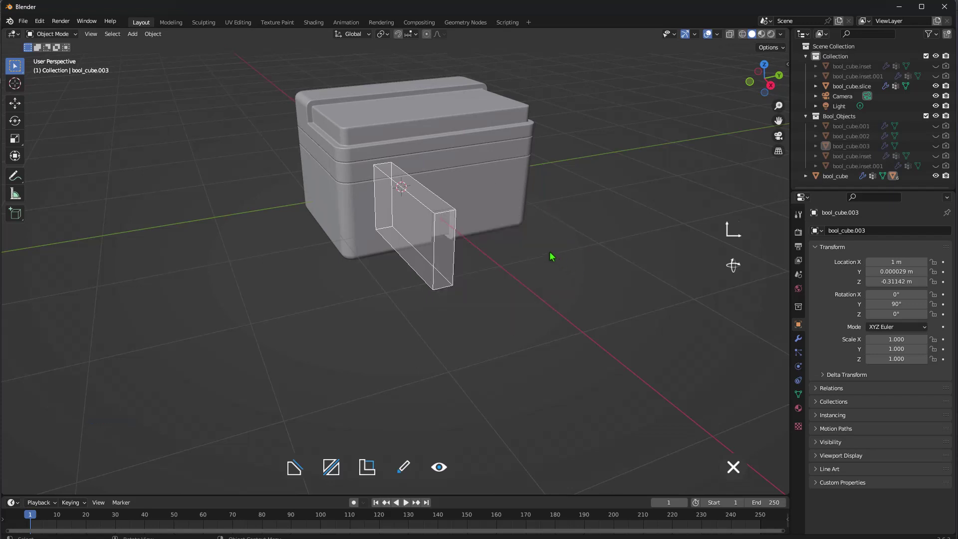
right_click(463, 195)
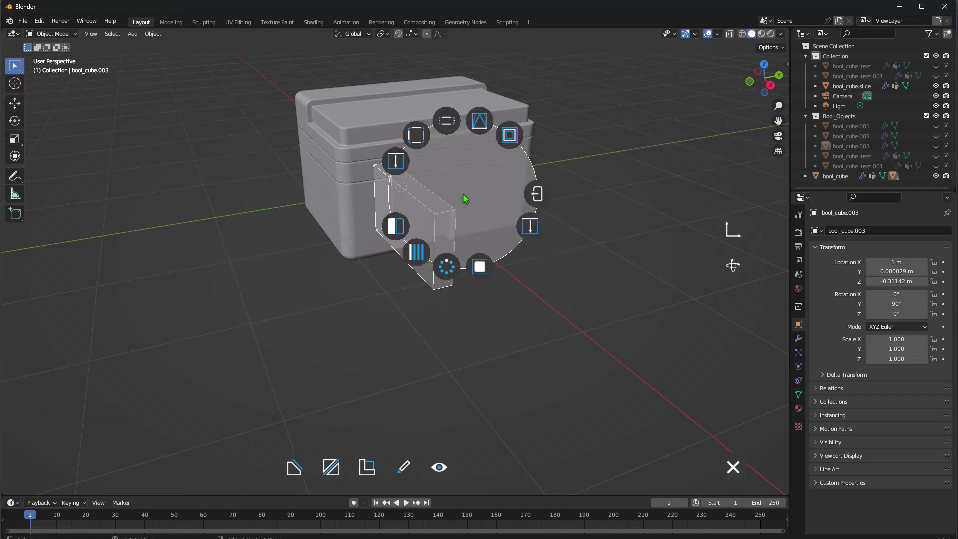
Array the cutter into three copies along Y, offset about 2.04.
left_click(418, 252)
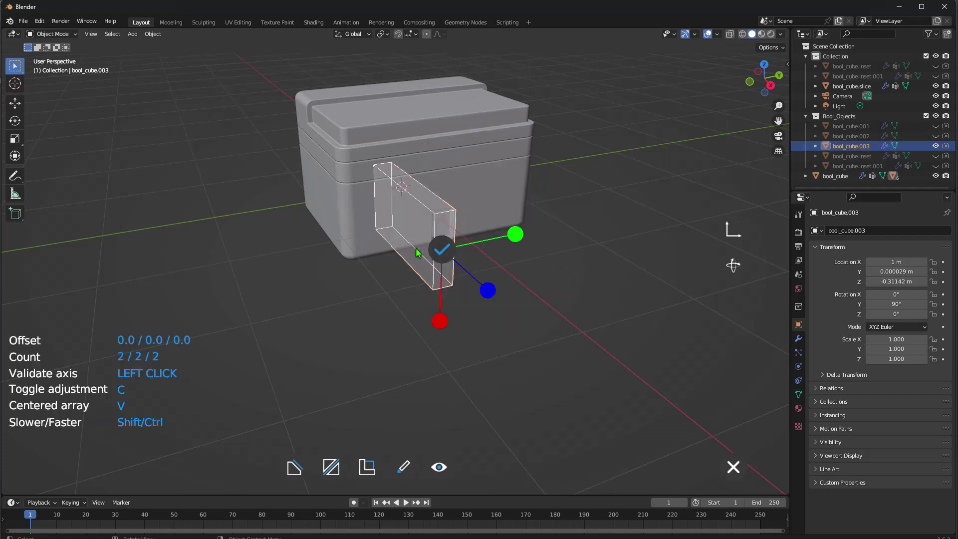
left_click(518, 239)
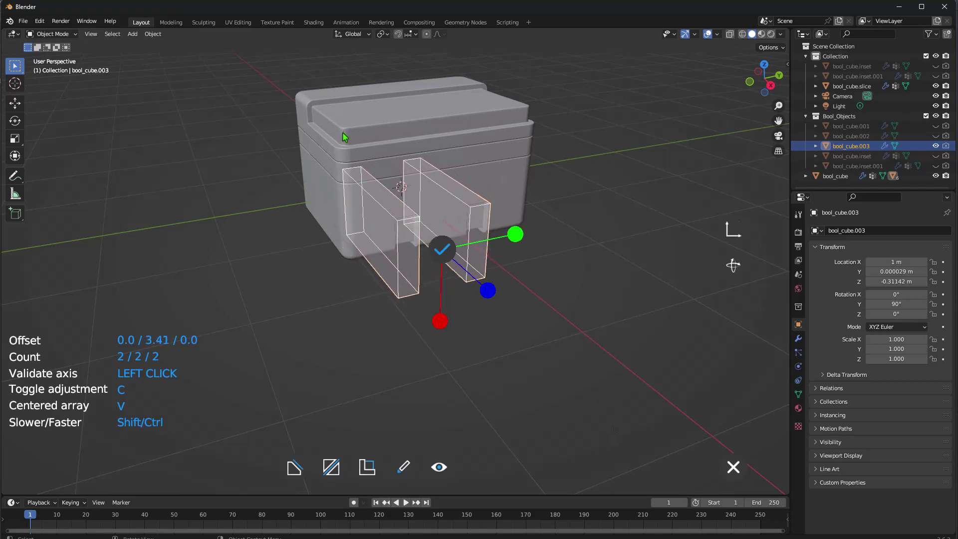
key("c")
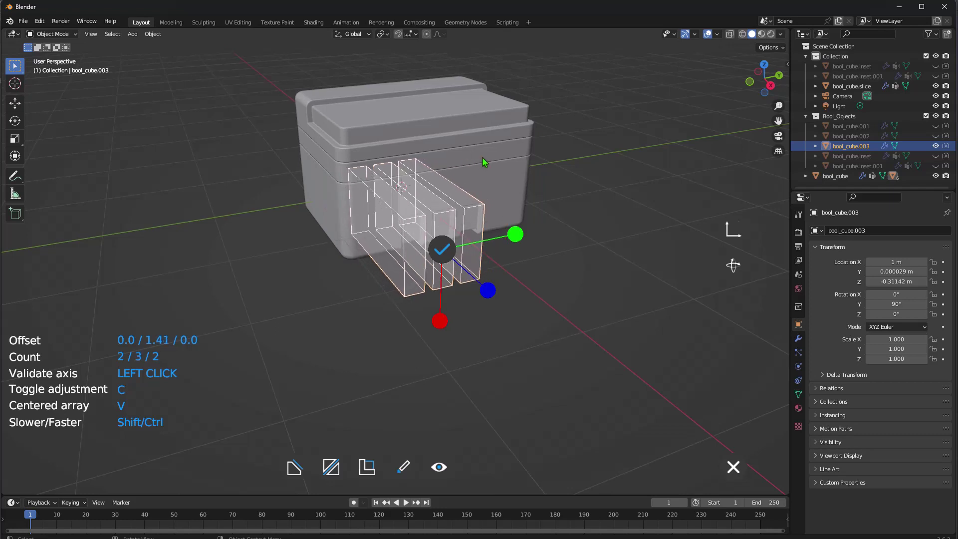
left_click(443, 248)
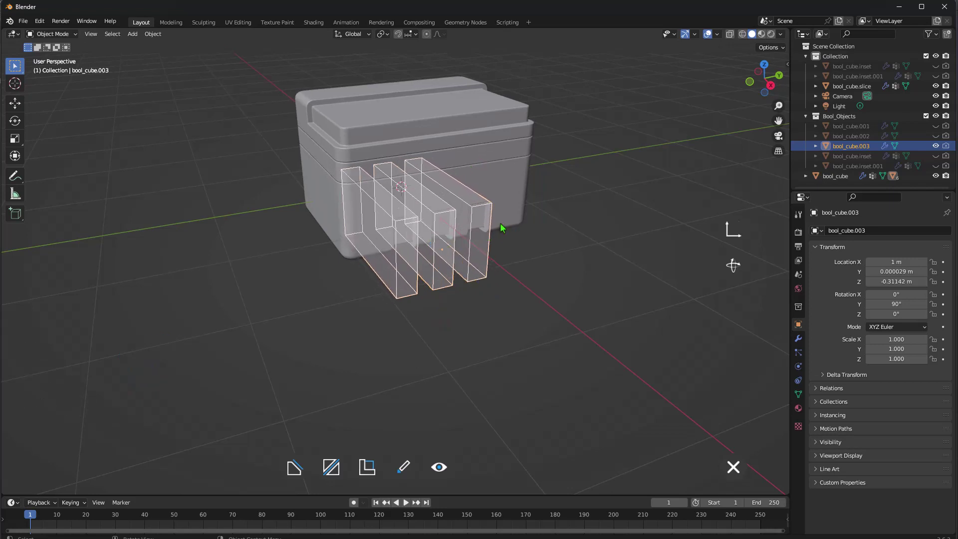
key("shift+q")
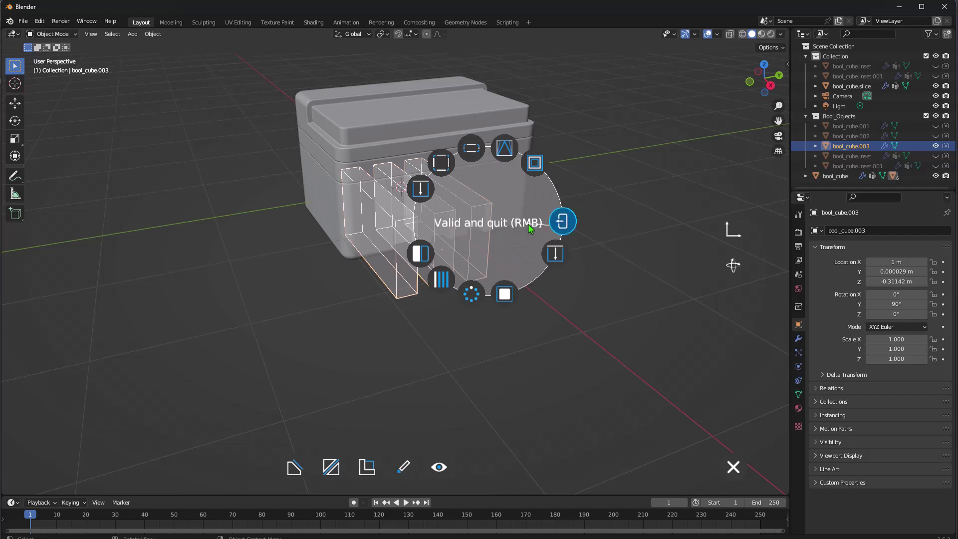
left_click(568, 226)
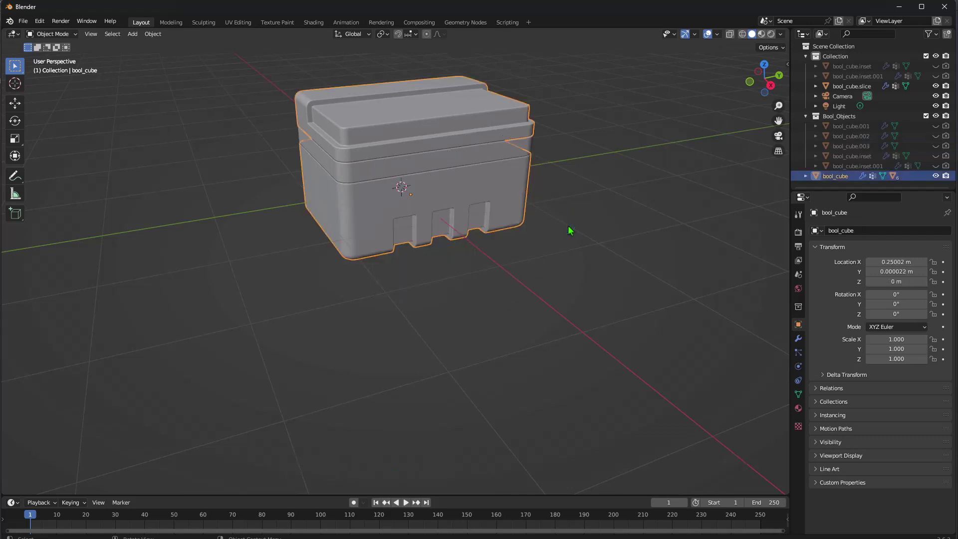
mouse_move(569, 274)
middle_mouse_down()
mouse_move(525, 249)
mouse_move(505, 208)
mouse_move(608, 272)
mouse_move(555, 264)
mouse_move(453, 219)
middle_mouse_up()
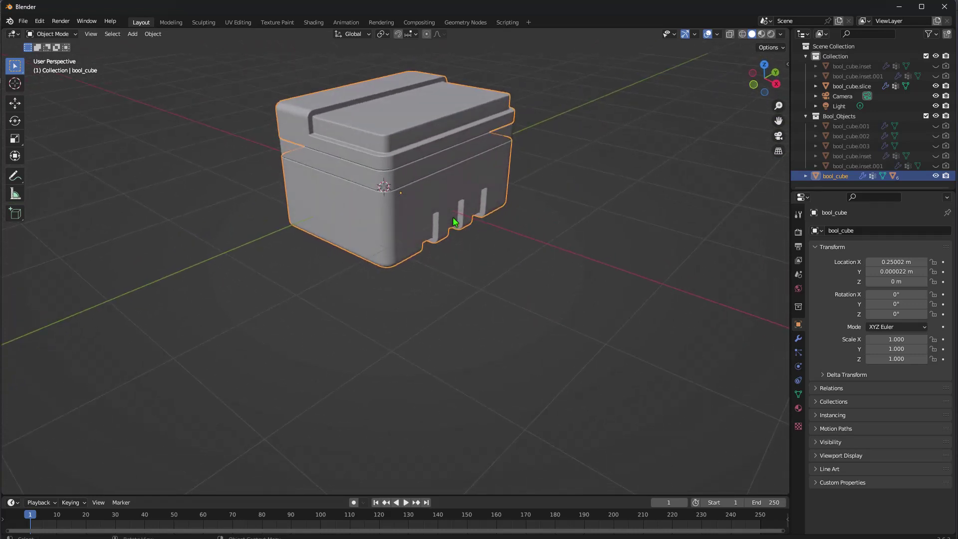